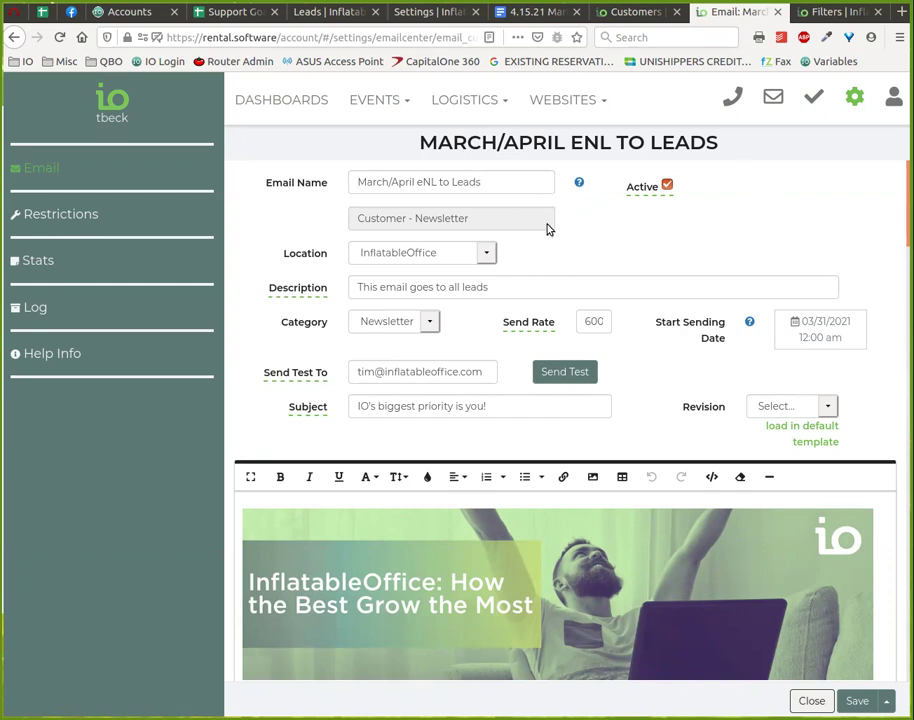
Add a new filter named "March/April eNL to Leads - No Engagement", reusing the newsletter's email name, with filter type Customer.
click(508, 185)
key(ctrl+a)
key(ctrl+c)
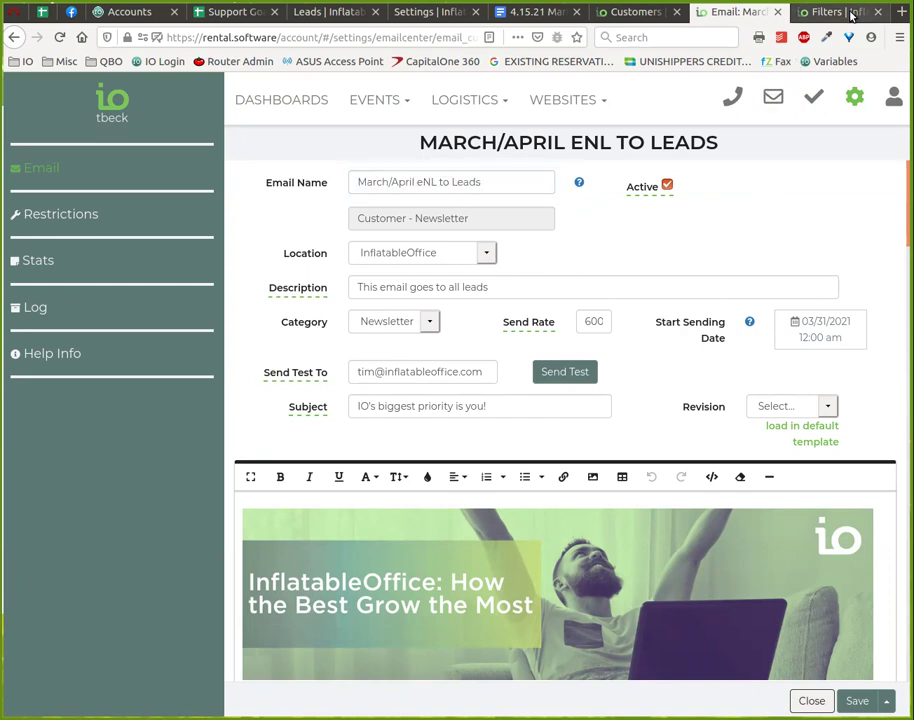
key(ctrl+Tab)
click(319, 196)
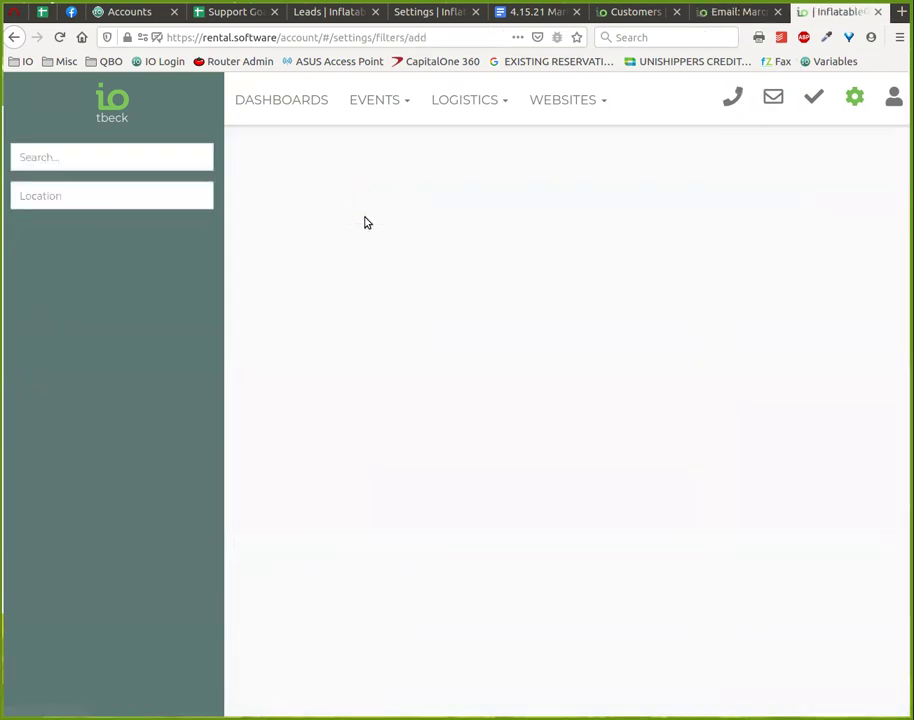
click(447, 191)
key(ctrl+v)
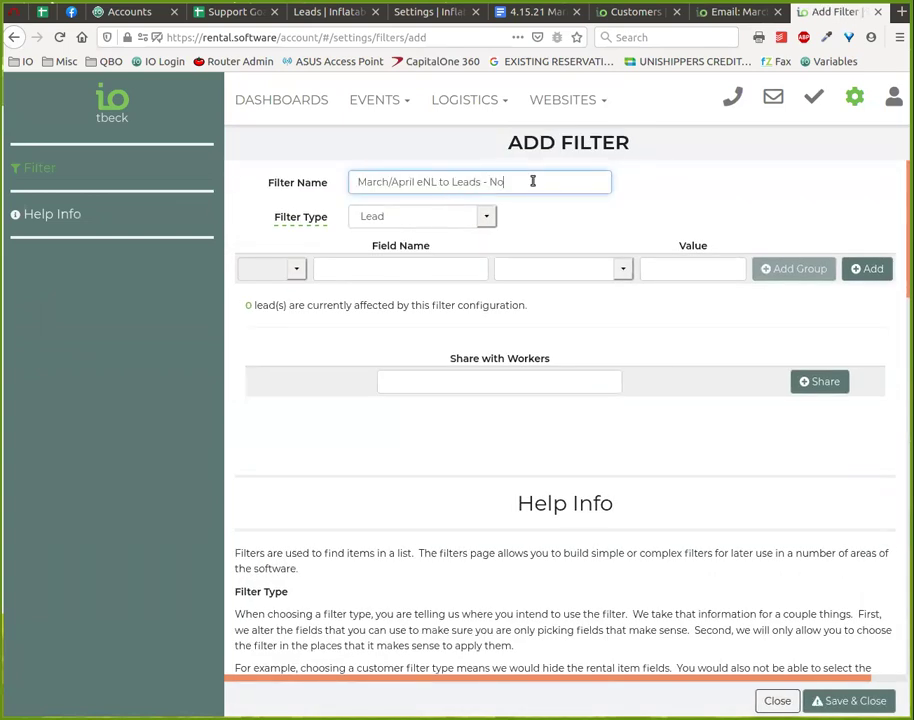
text(- No Engagement)
click(408, 220)
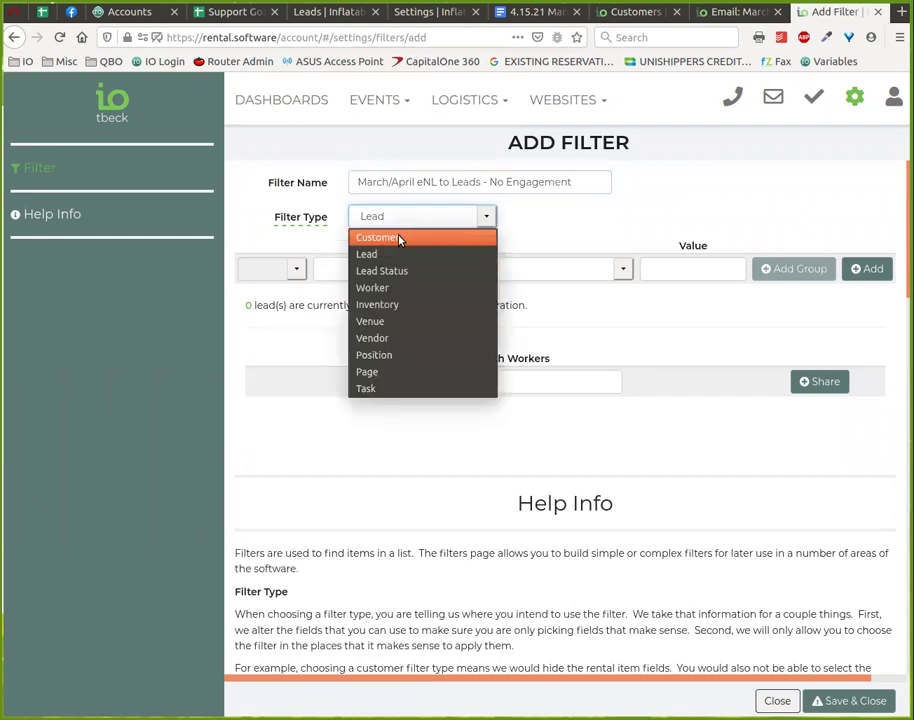
click(400, 236)
Set up the filter's first condition on Email Log Custom Email ID with the equals operator.
click(411, 272)
text(email)
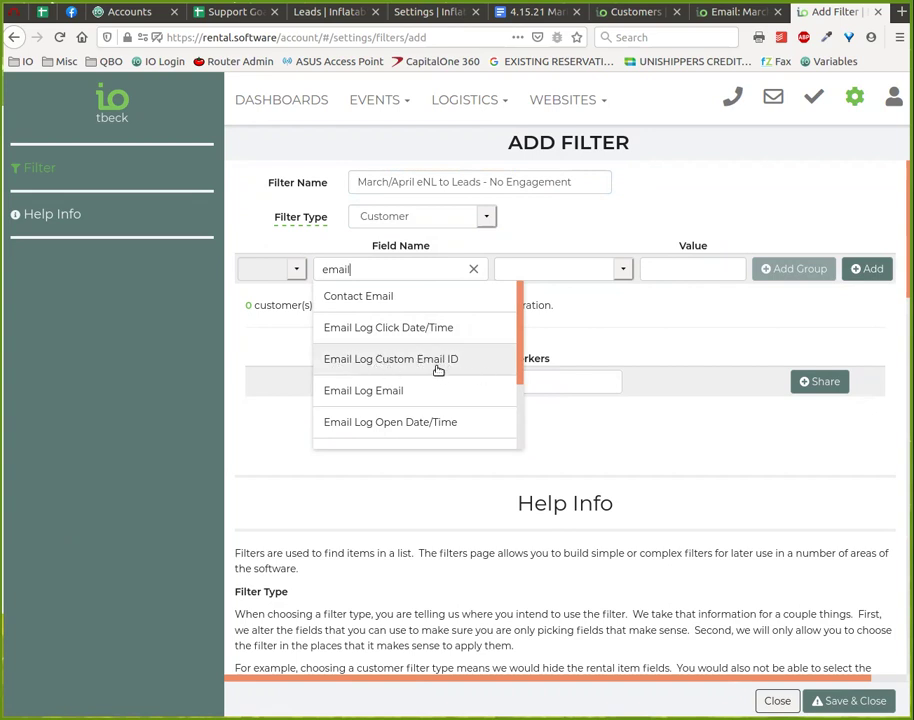
click(401, 364)
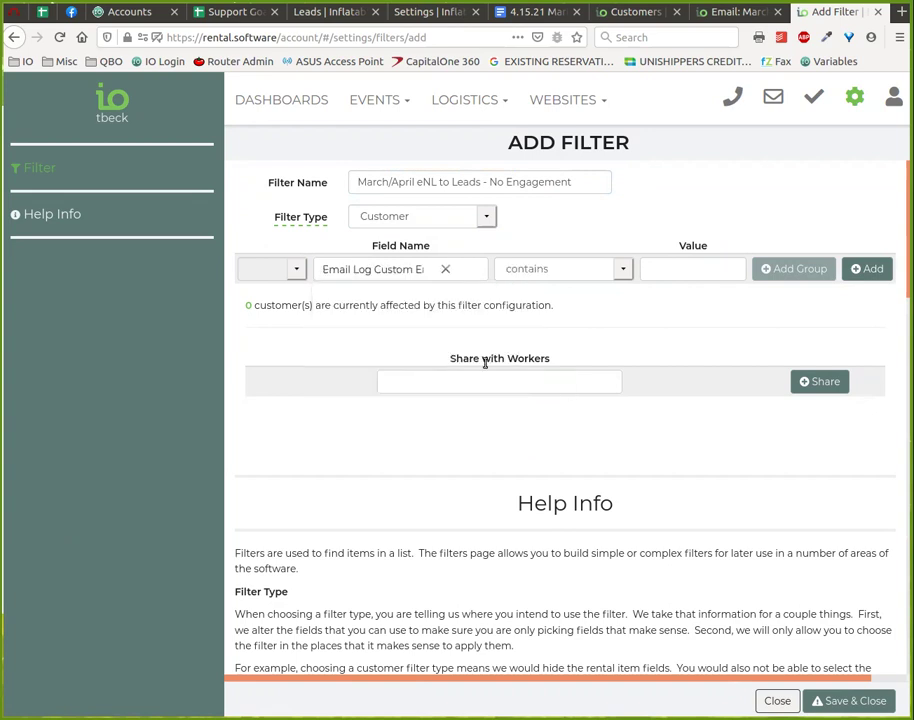
click(605, 274)
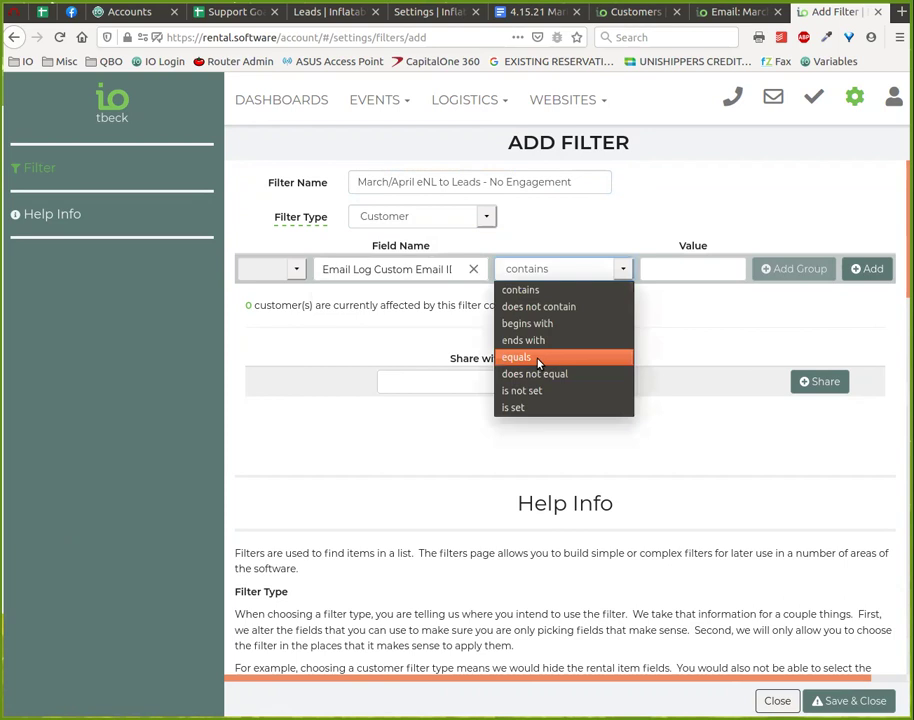
click(543, 357)
Look up the newsletter's ID in its web address, enter 147629 as the condition's value and add the condition.
click(683, 268)
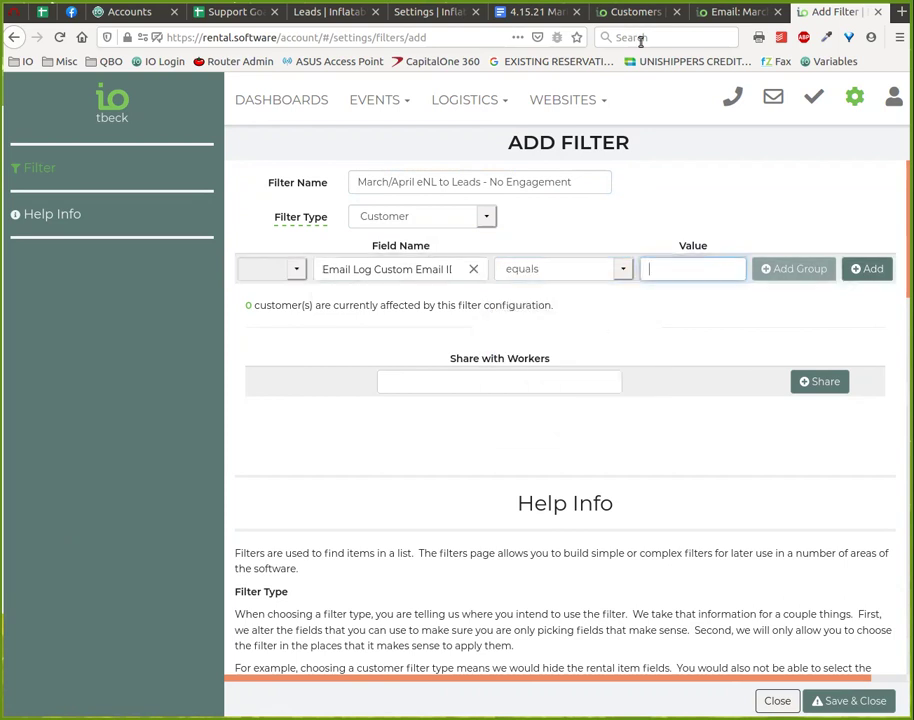
click(735, 11)
click(473, 37)
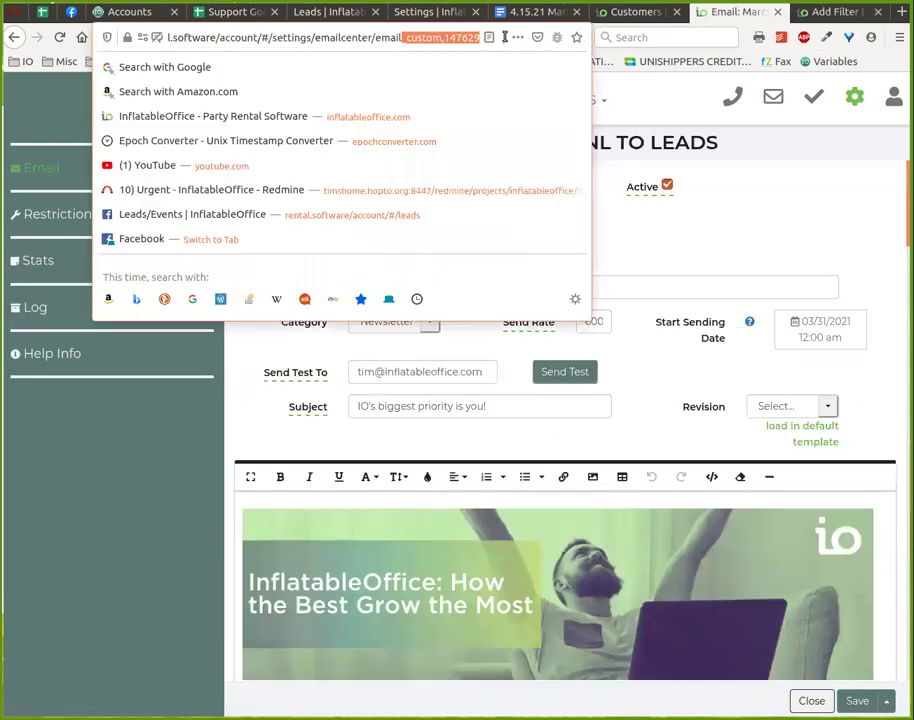
drag(444, 37, 475, 37)
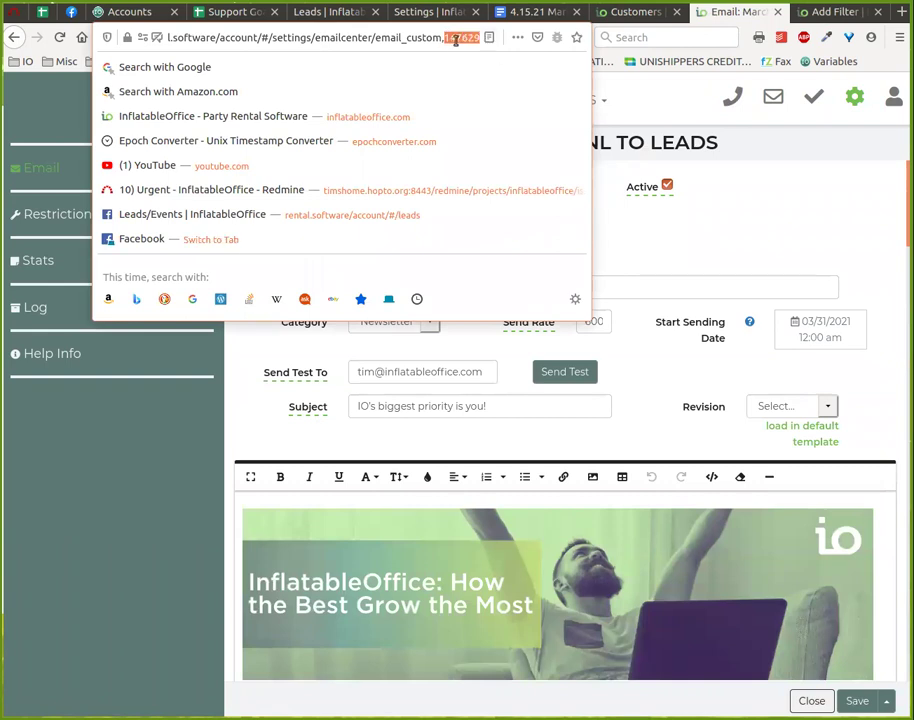
double_click(443, 37)
key(ctrl+Tab)
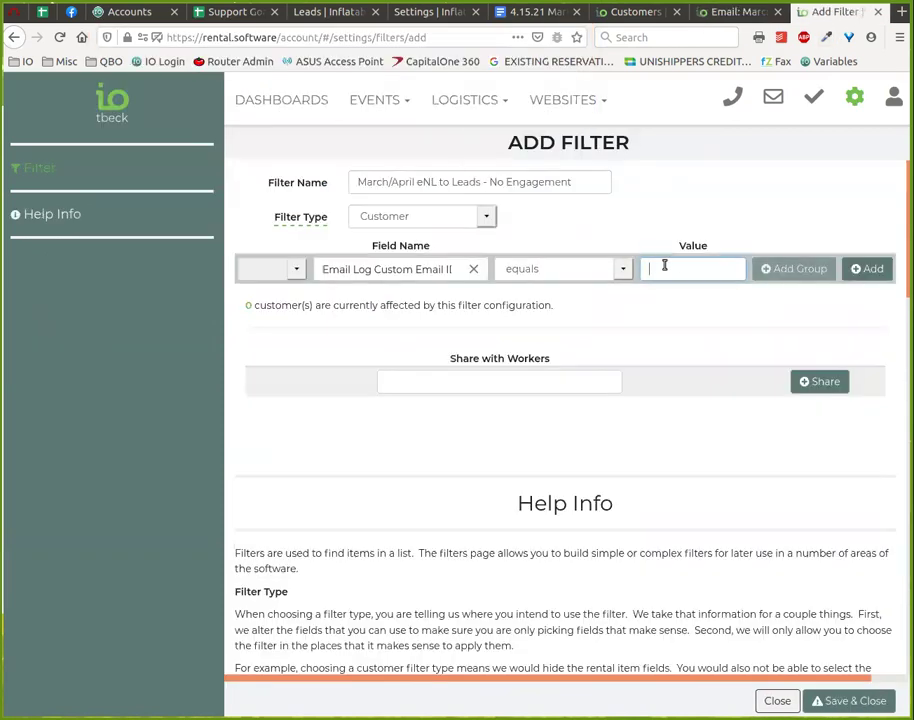
text(147629)
click(866, 270)
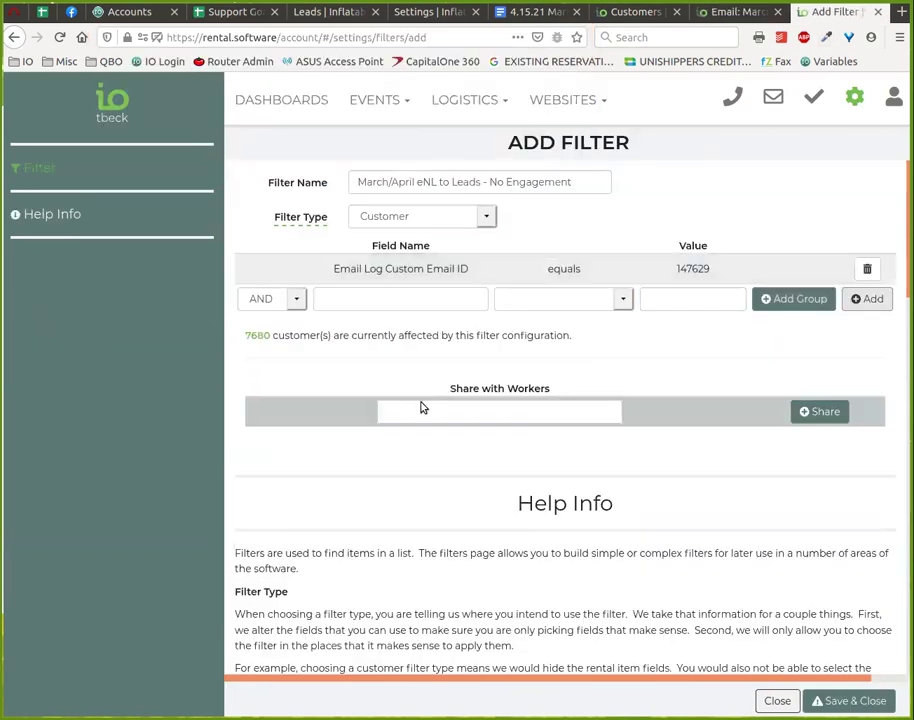
Add an AND condition requiring that Email Log Click Date/Time is not set.
click(394, 300)
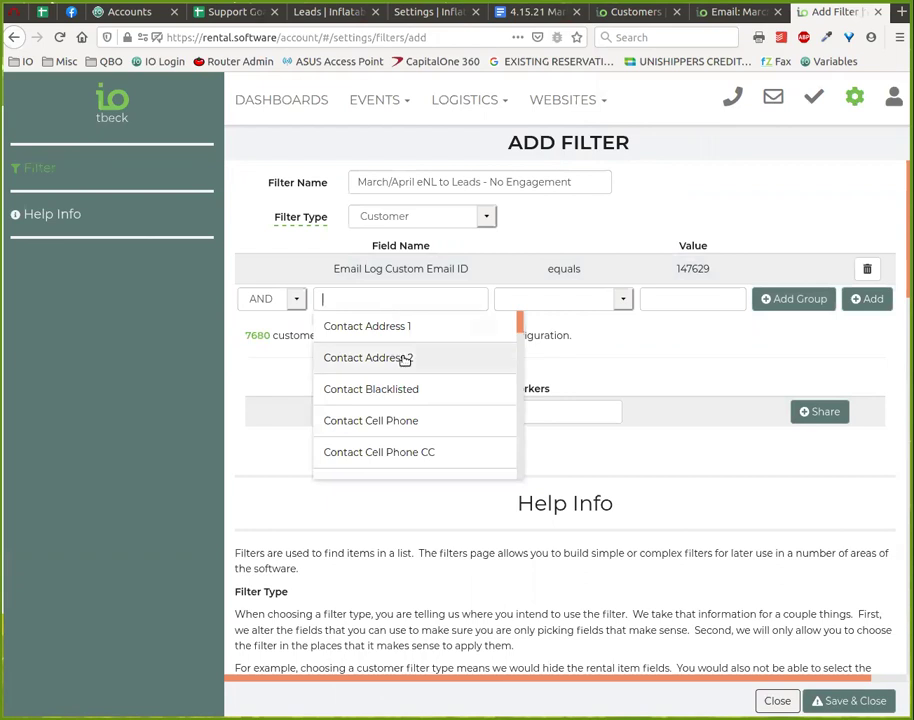
text(email)
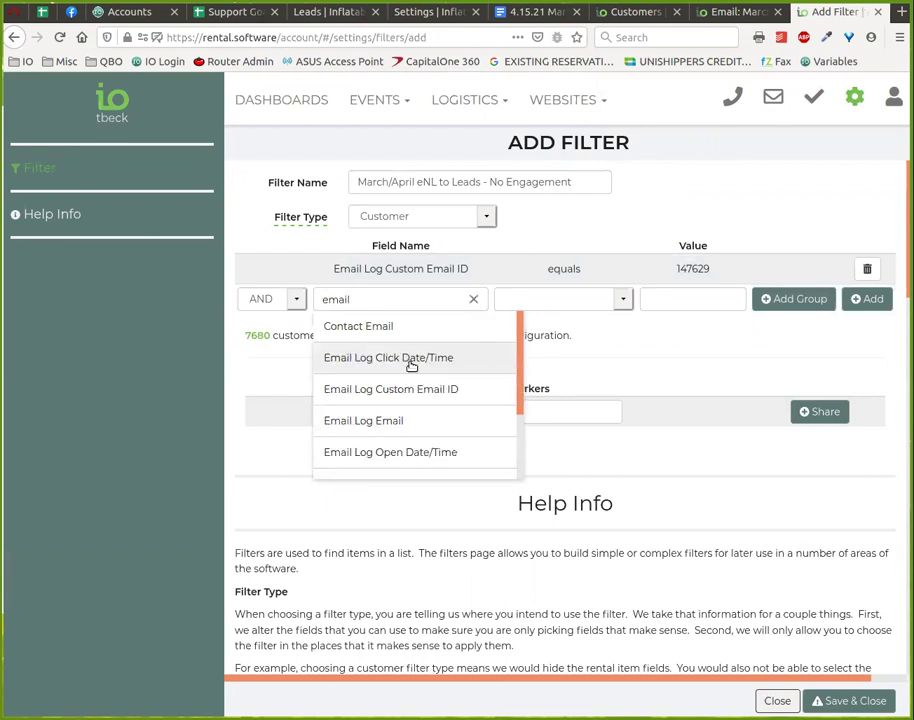
click(410, 366)
click(645, 300)
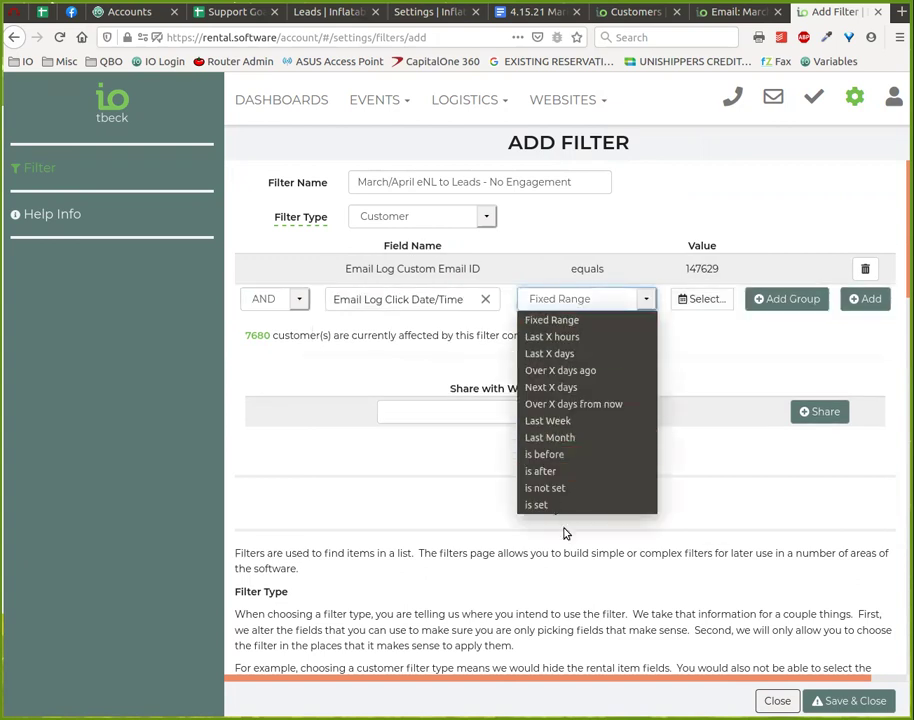
click(548, 488)
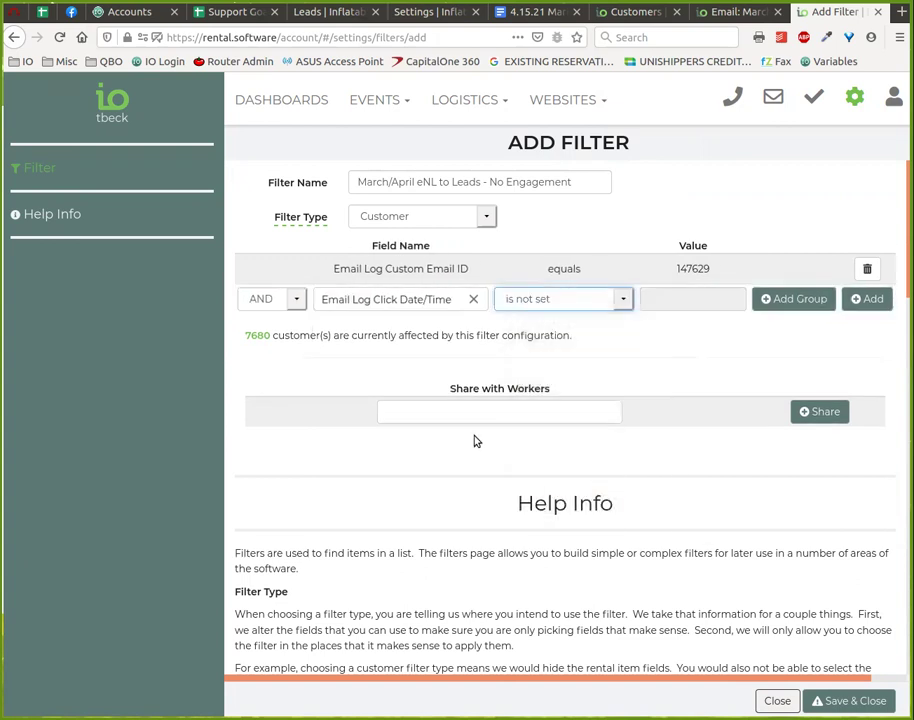
click(862, 299)
Add another AND condition requiring that Email Log Open Date/Time is not set.
click(415, 333)
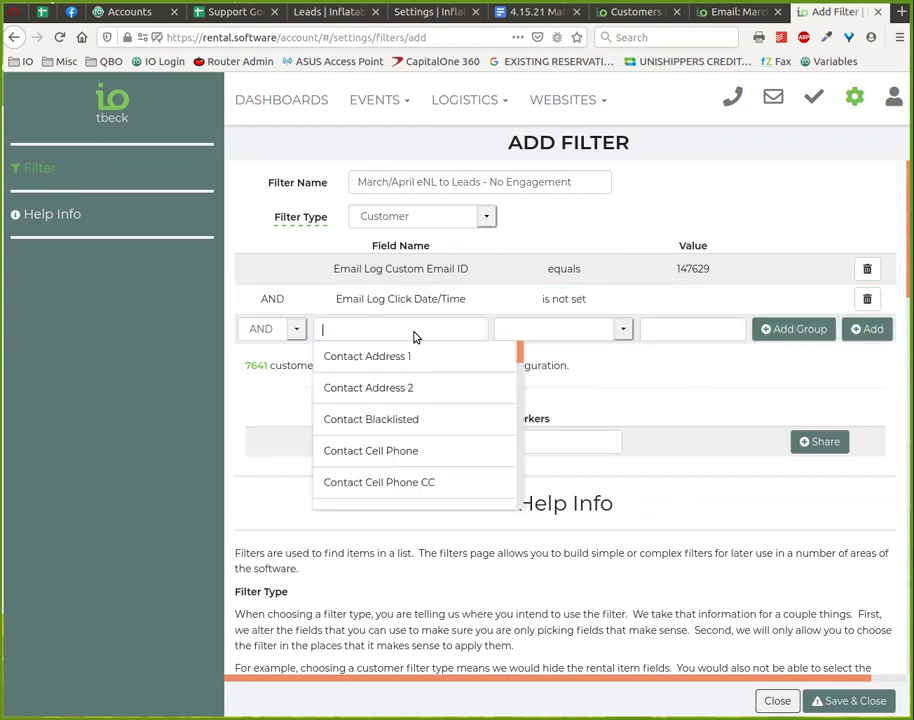
text(email)
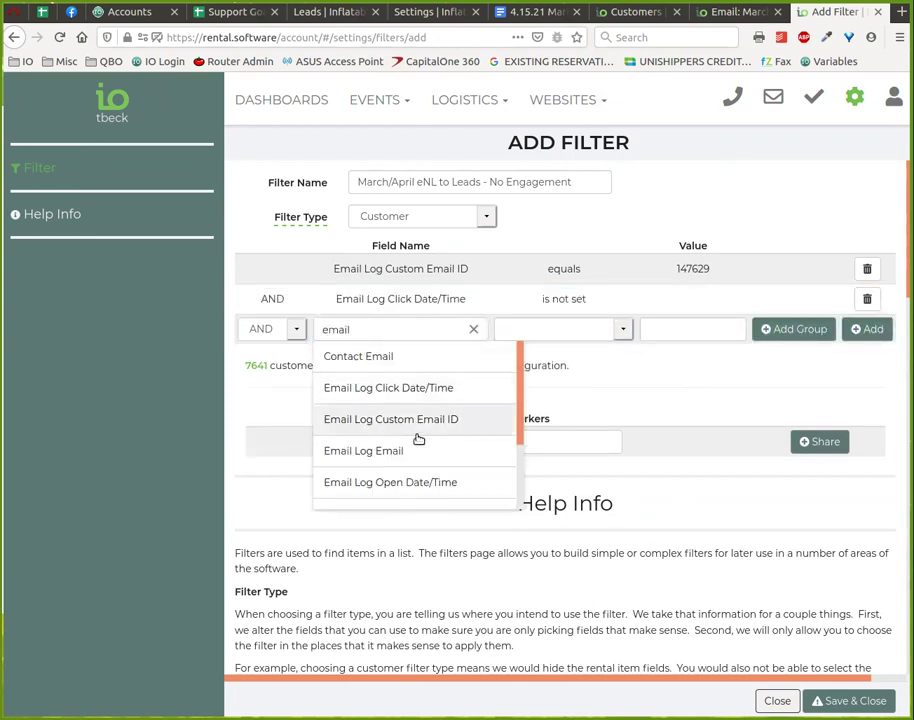
click(463, 475)
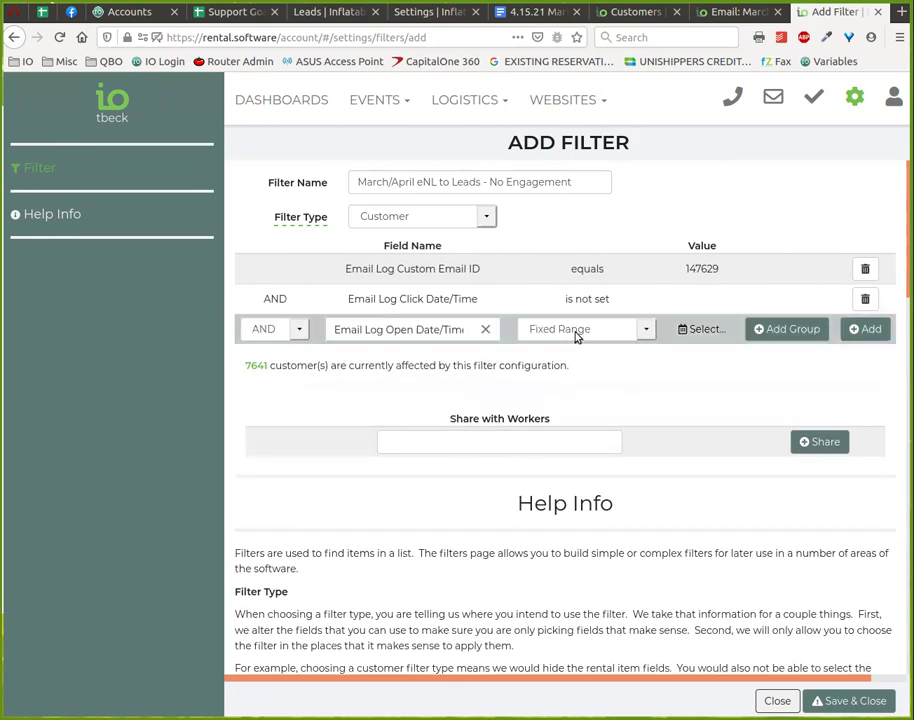
click(576, 337)
click(592, 520)
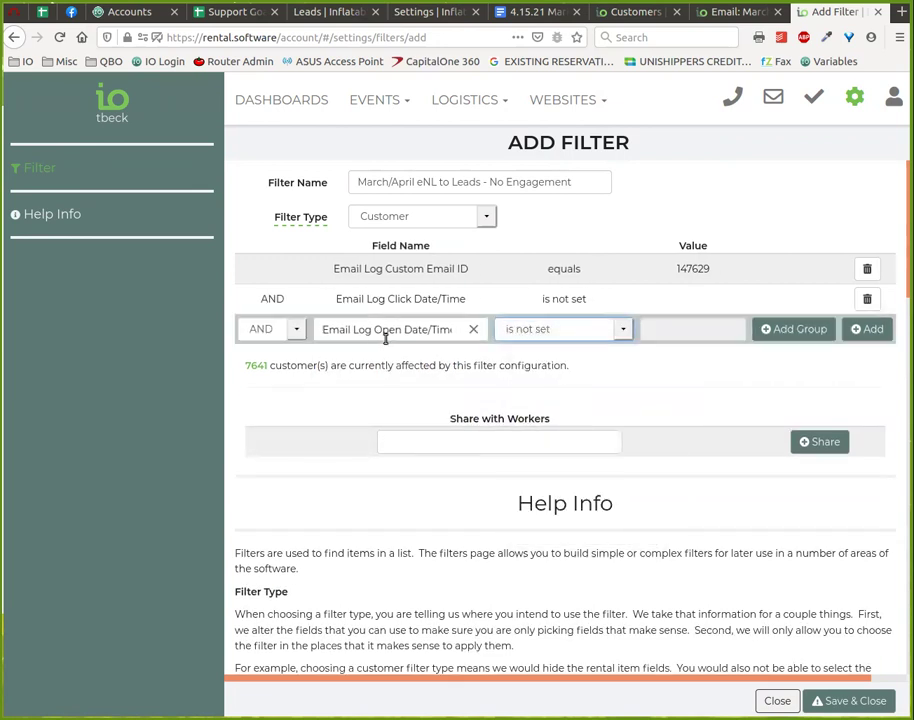
click(869, 330)
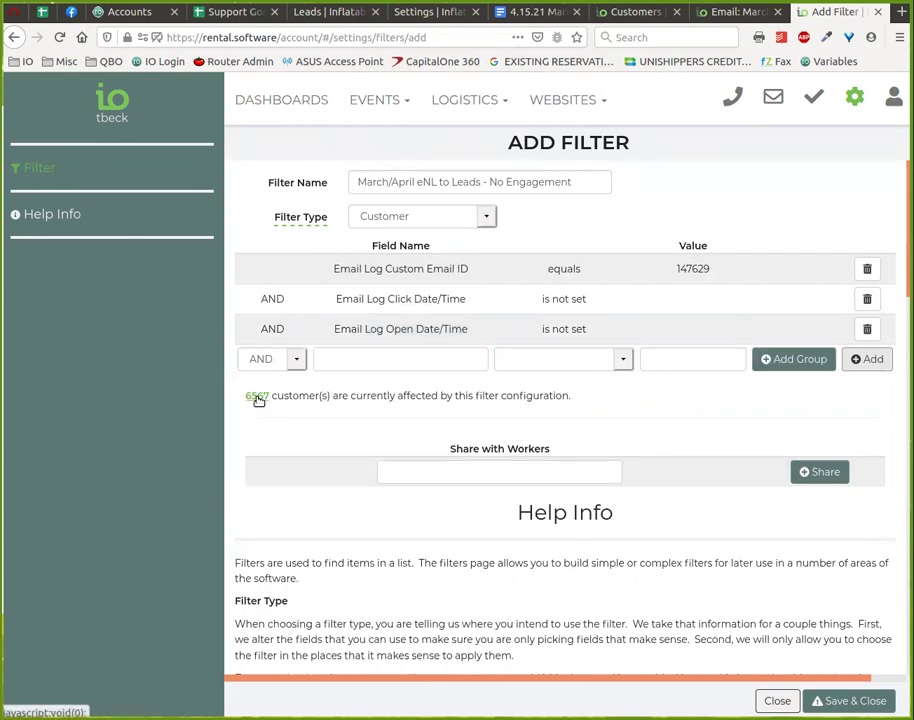
Compare the newsletter's overall sent, opened and clicked statistics with the customer count matched by the new filter.
click(735, 13)
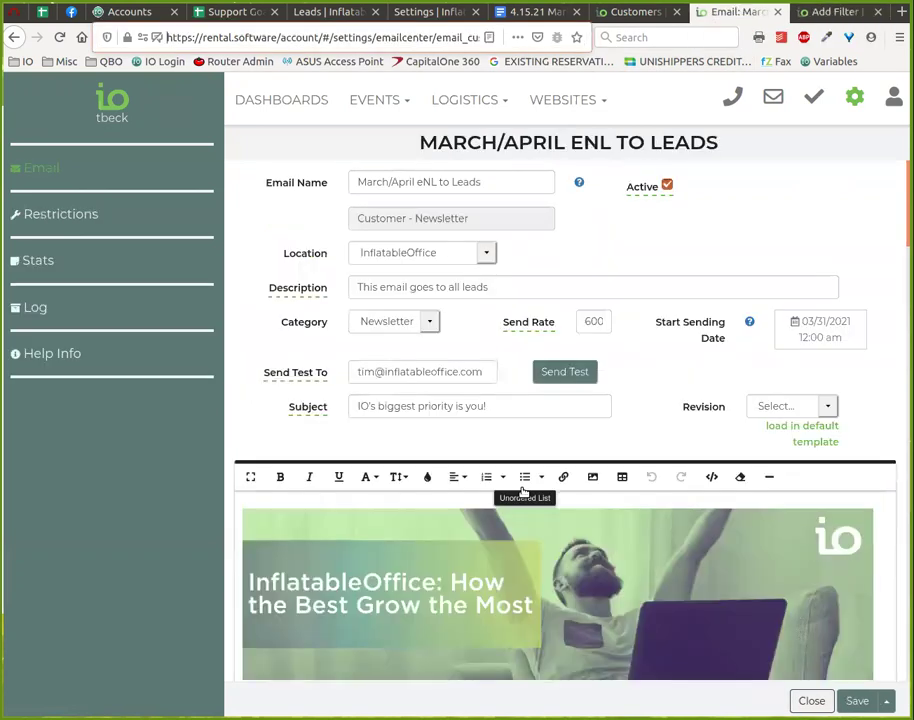
click(40, 263)
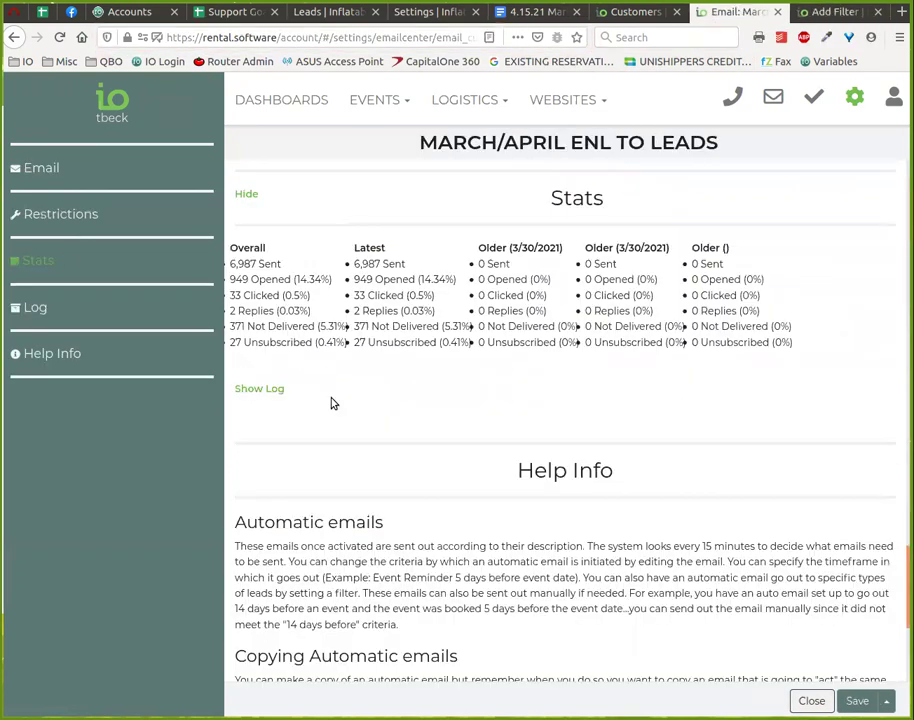
double_click(240, 264)
double_click(236, 279)
double_click(236, 295)
click(241, 281)
double_click(241, 298)
click(234, 266)
double_click(238, 279)
key(ctrl+Tab)
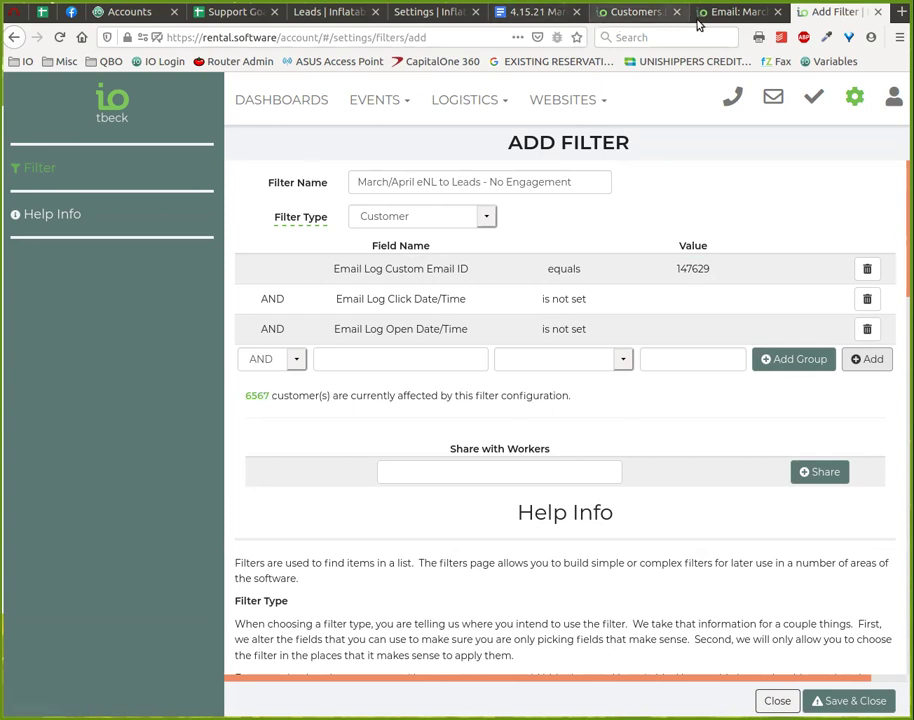
key(ctrl+shift+Tab)
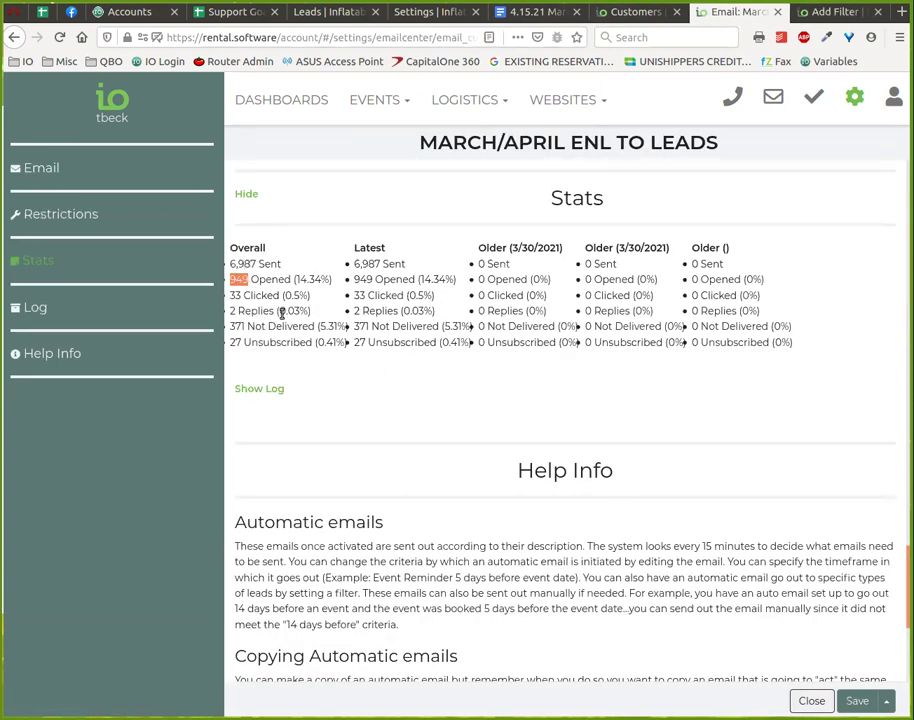
click(812, 12)
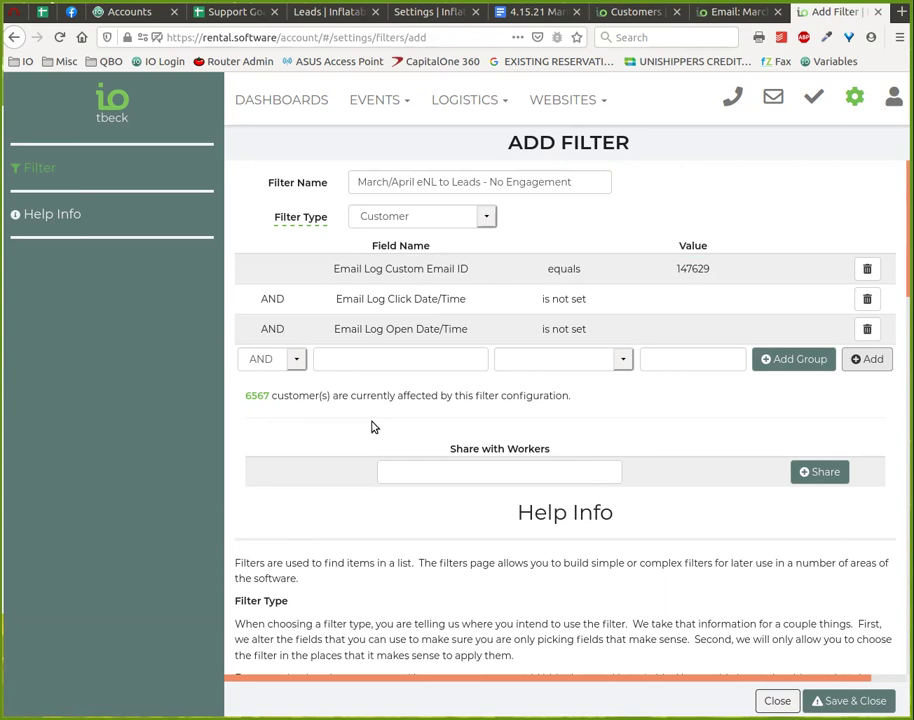
click(720, 12)
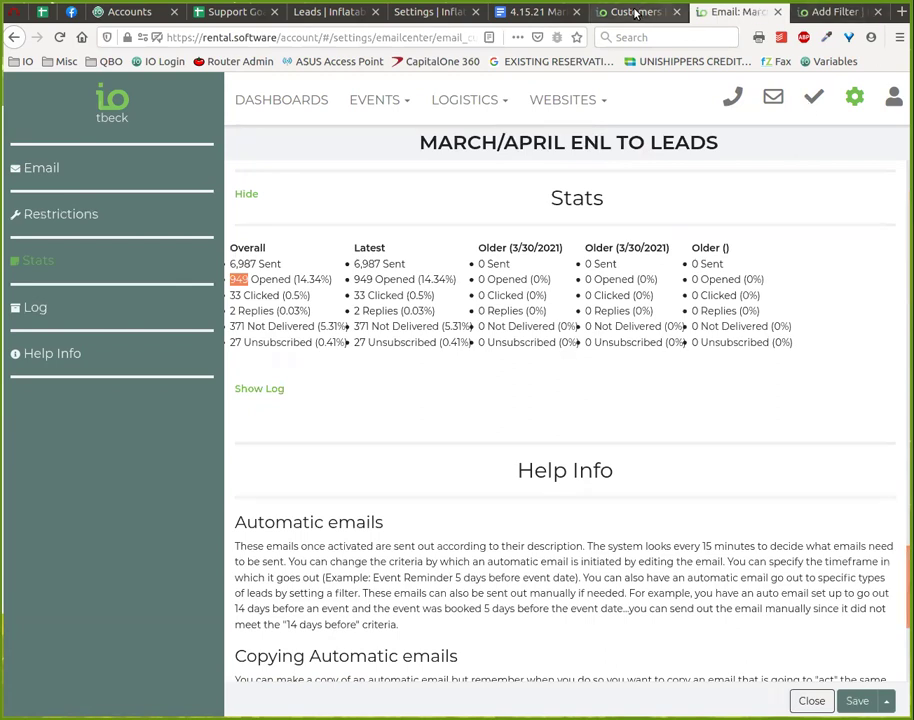
Save and close the new filter, and switch to the Customers list.
click(835, 12)
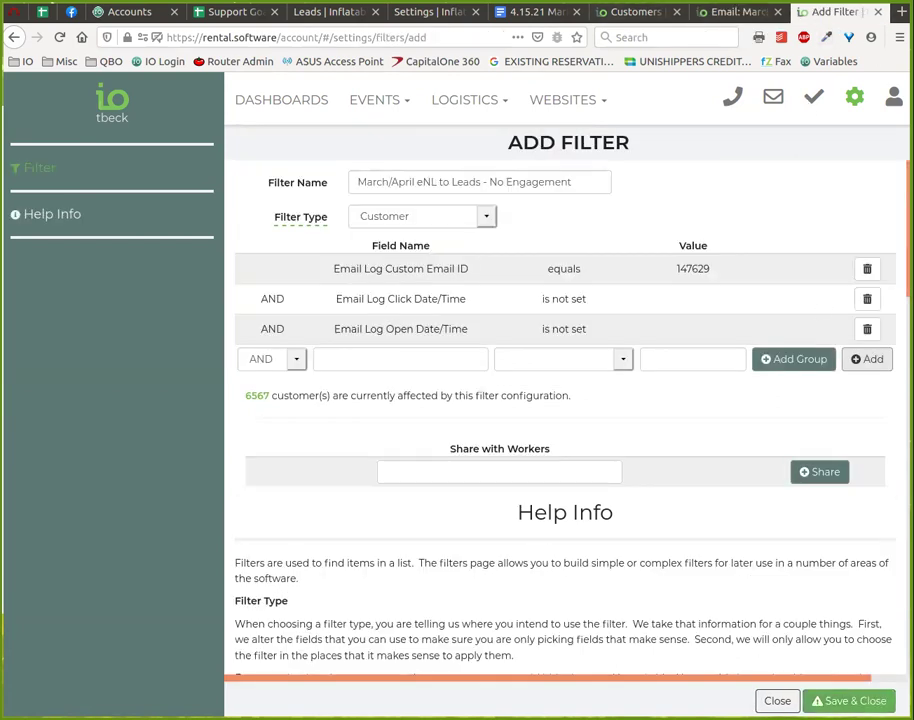
click(849, 700)
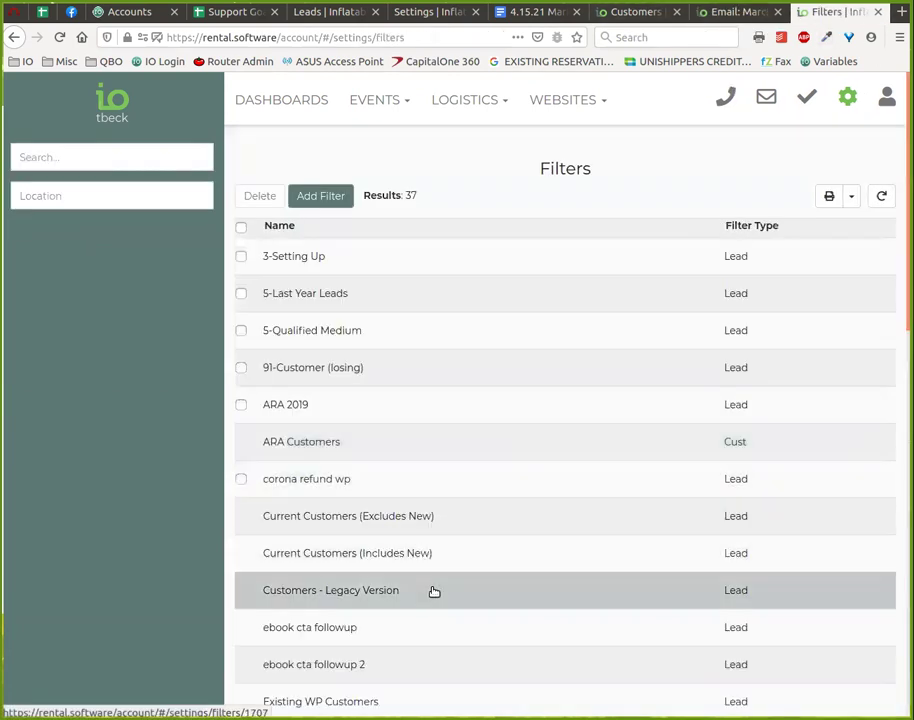
click(634, 14)
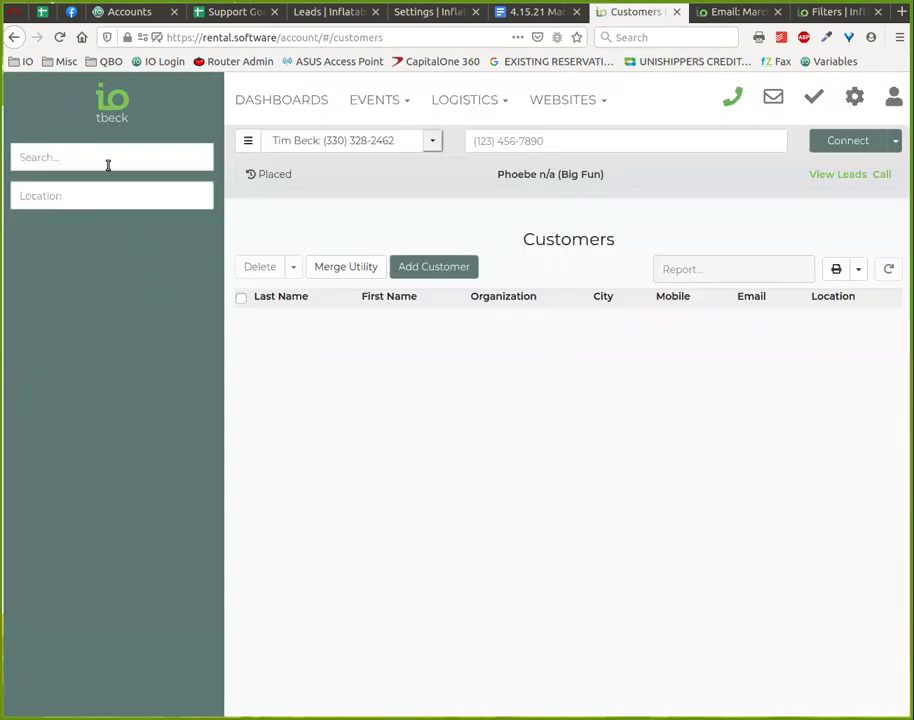
click(107, 160)
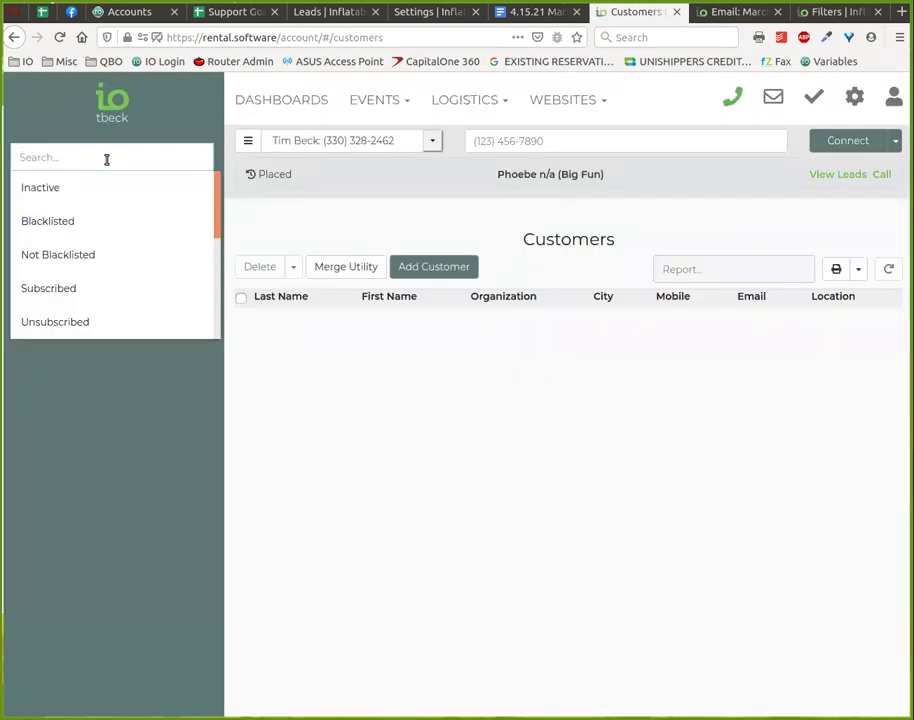
text(marc)
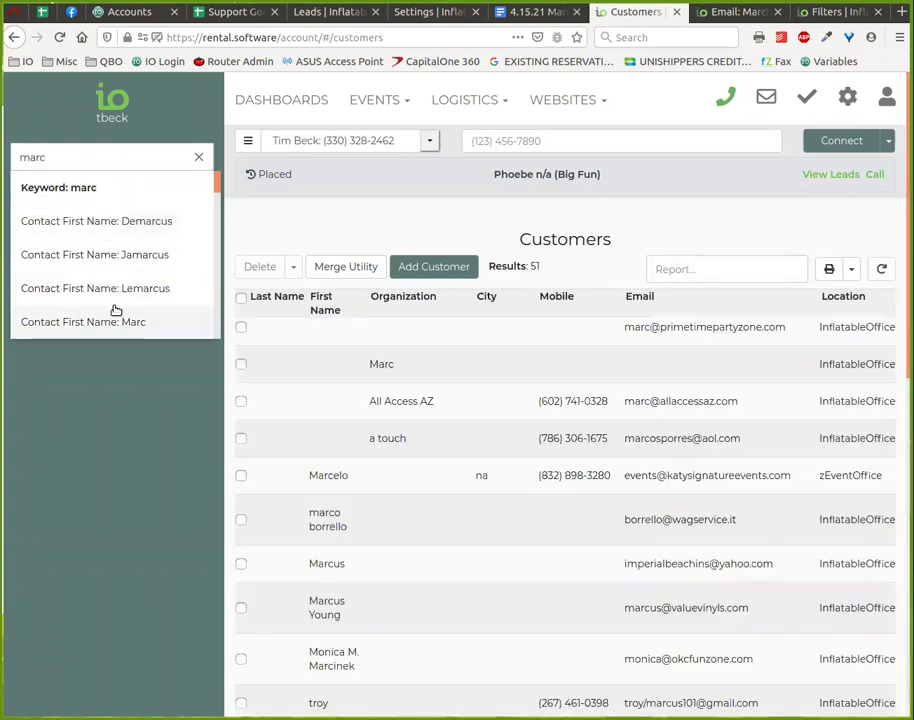
click(198, 157)
Filter the Customers list by the saved filter "March/April eNL to Leads - No Engagement".
click(150, 155)
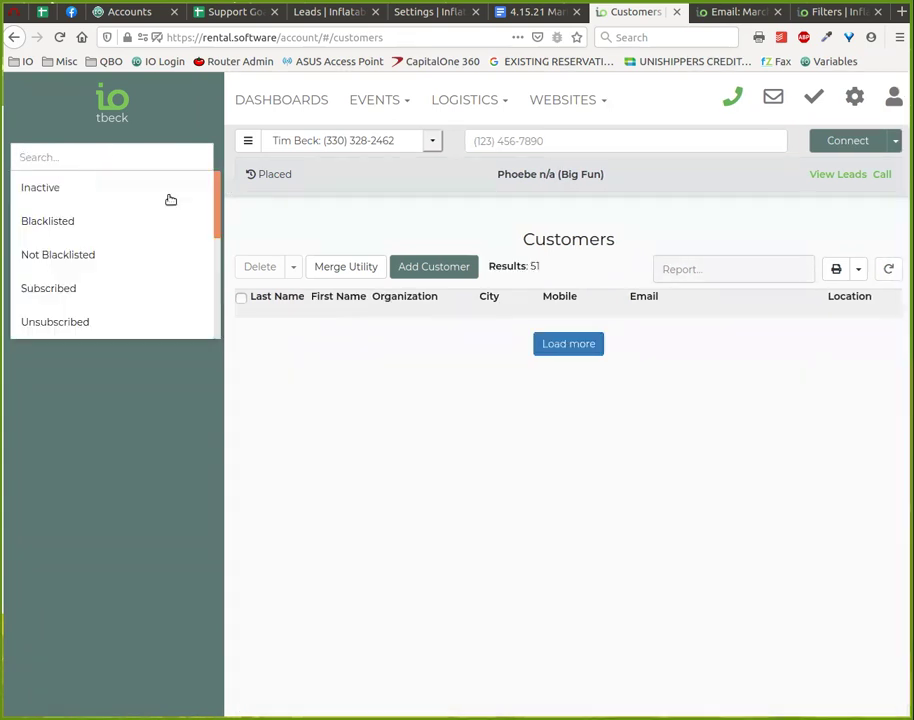
drag(218, 190, 214, 306)
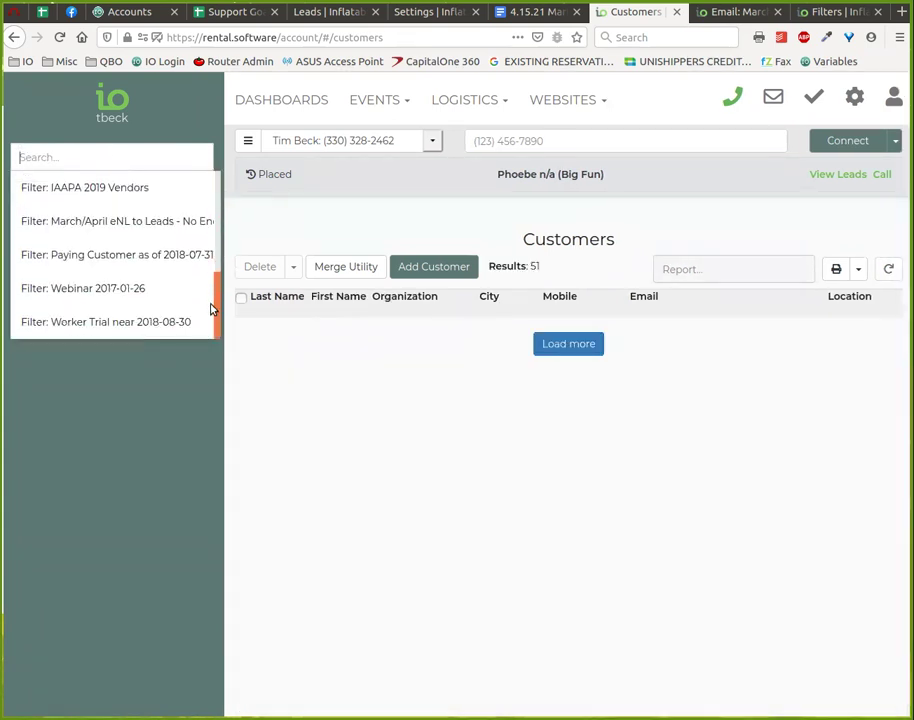
click(104, 224)
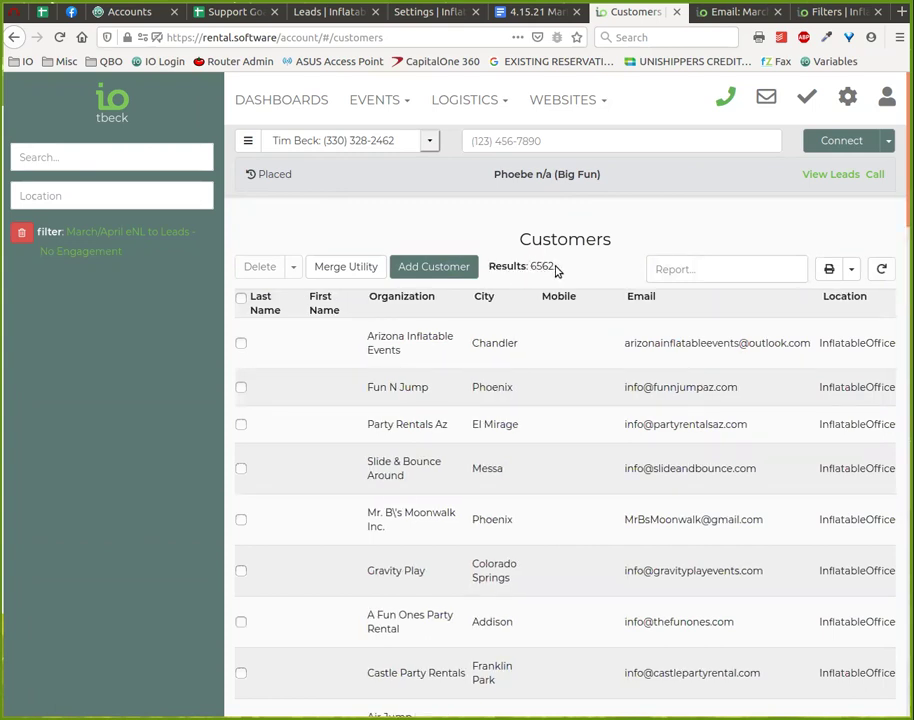
Review the filtered Customers list, examining the number of results and the listed customers' contact details.
double_click(537, 266)
click(532, 266)
drag(532, 266, 548, 267)
scroll(741, 437, down, 3)
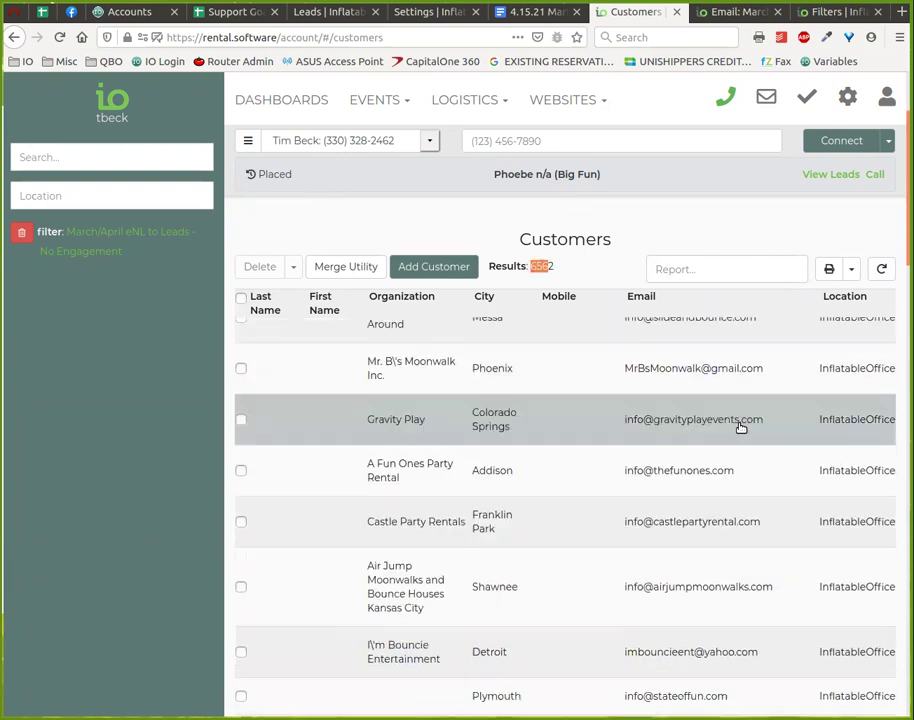
scroll(741, 428, down, 7)
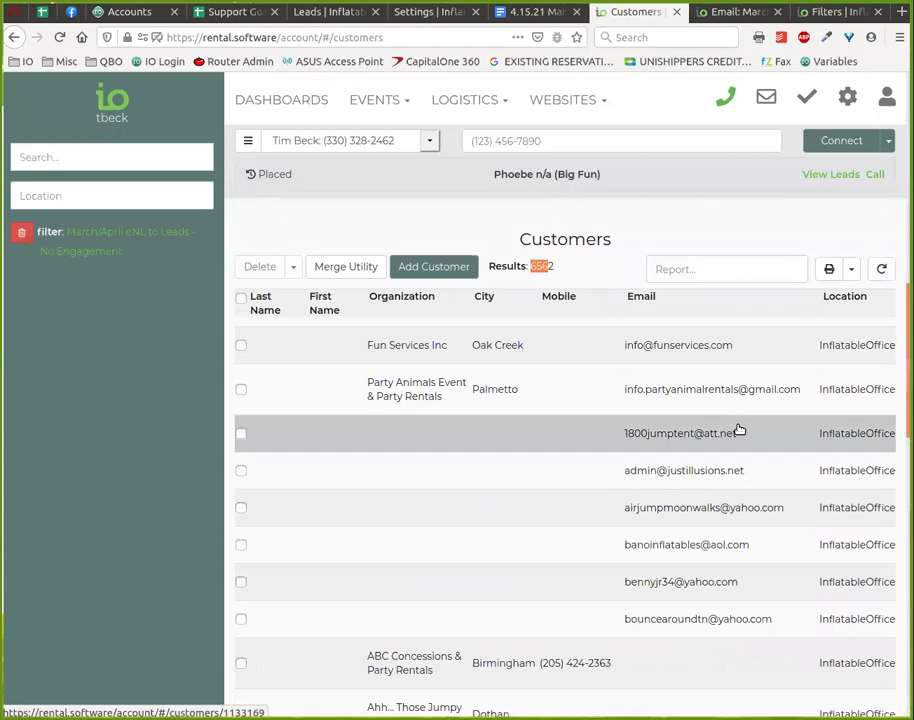
scroll(737, 428, down, 4)
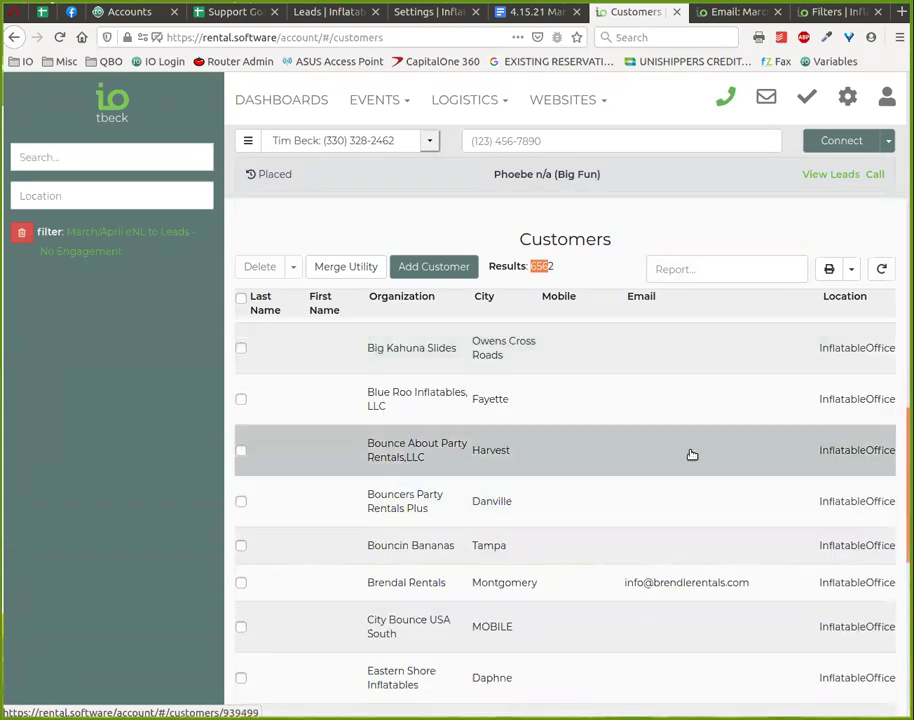
scroll(692, 453, up, 3)
scroll(675, 510, down, 2)
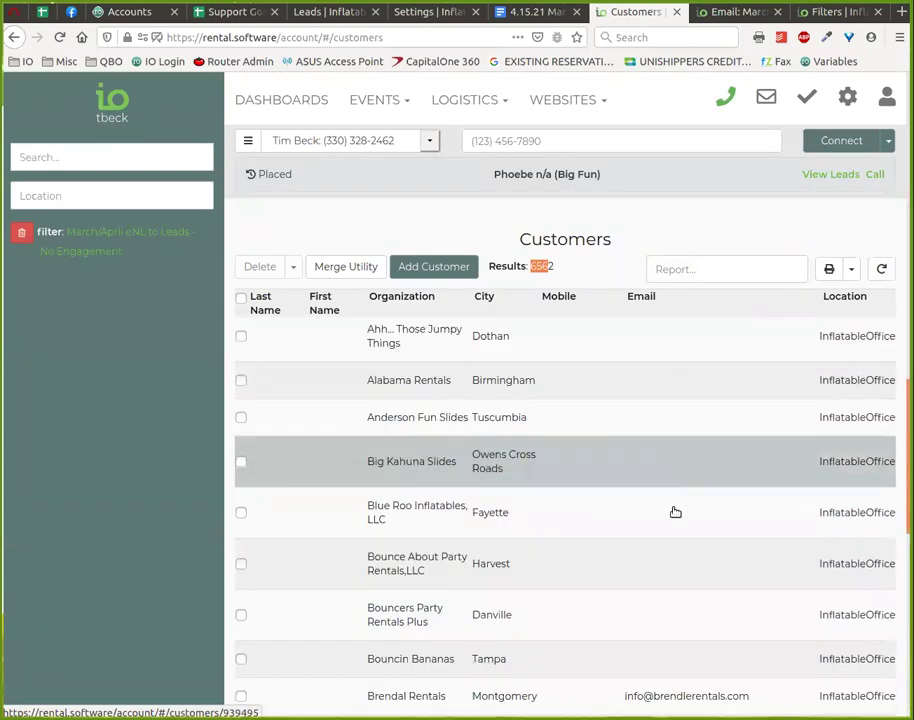
scroll(680, 500, down, 1)
scroll(690, 492, up, 2)
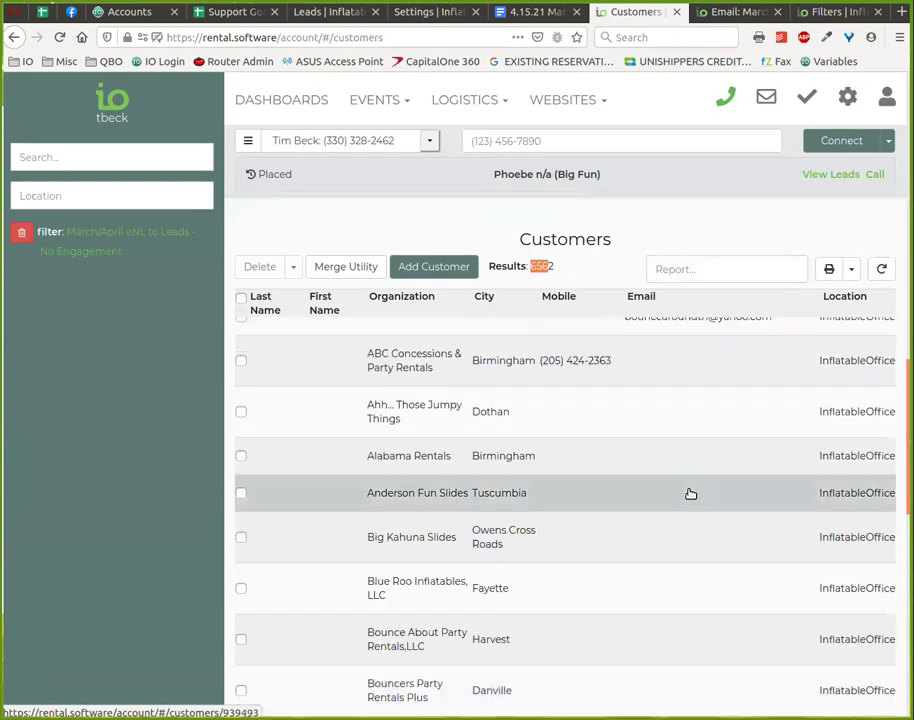
click(547, 267)
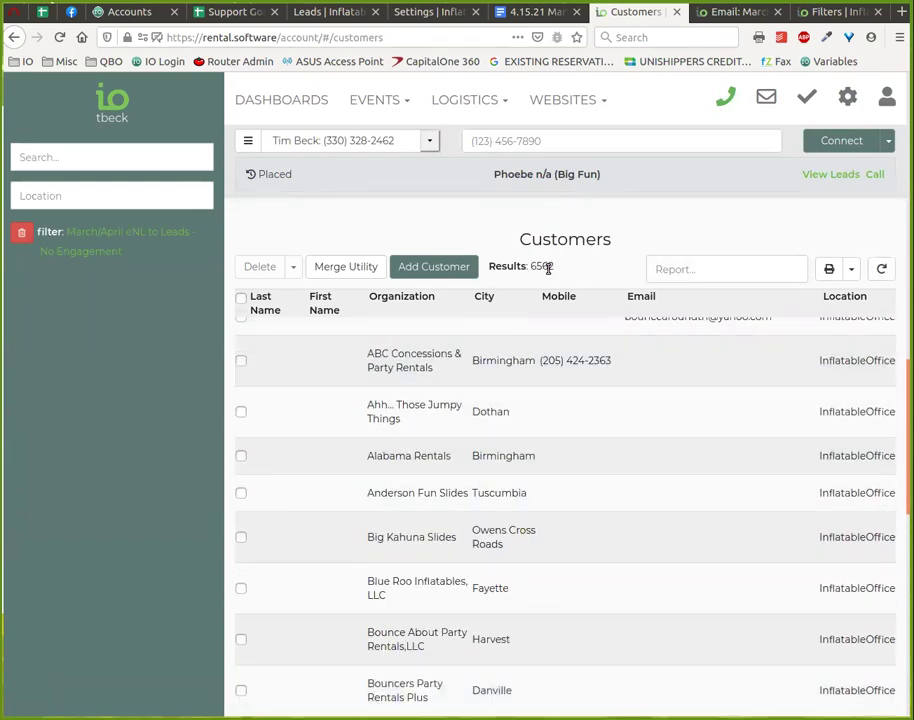
scroll(680, 430, down, 5)
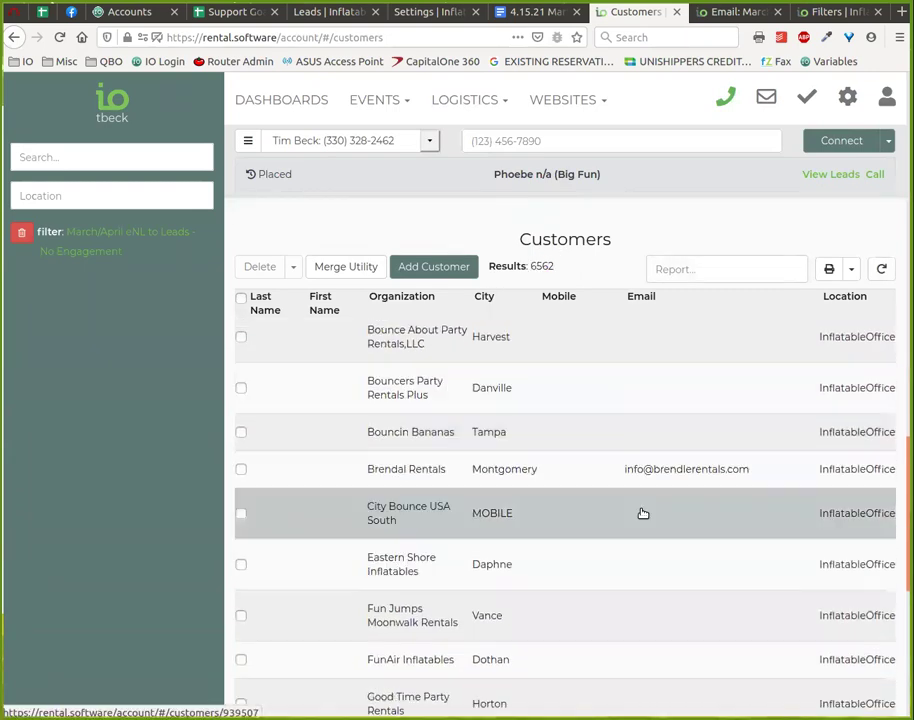
scroll(645, 500, down, 3)
scroll(667, 420, up, 5)
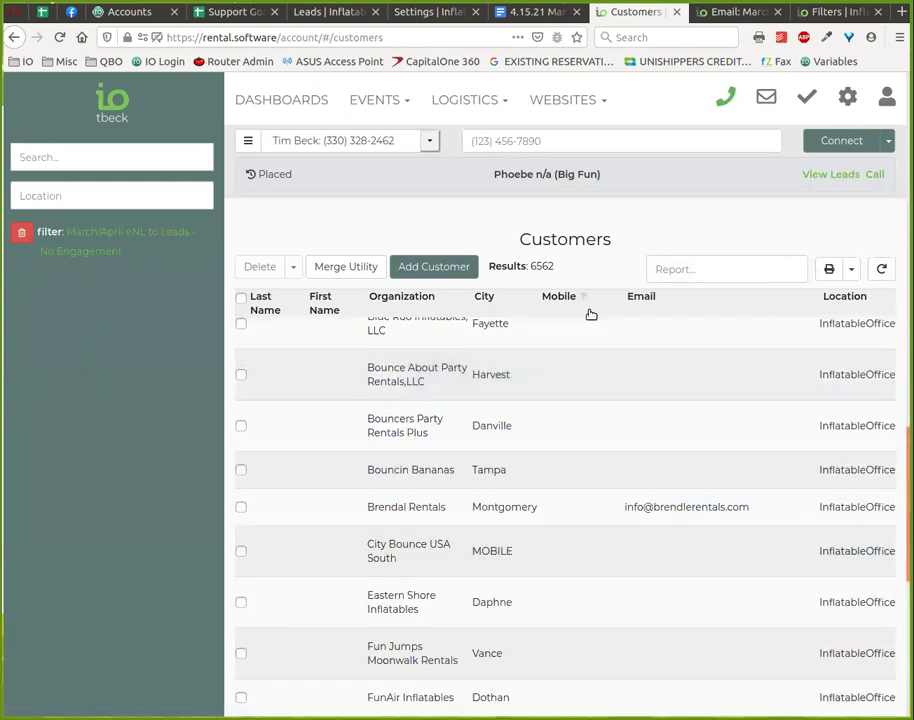
Close the March/April eNL to Leads email and start a new email in the Email Center.
click(739, 12)
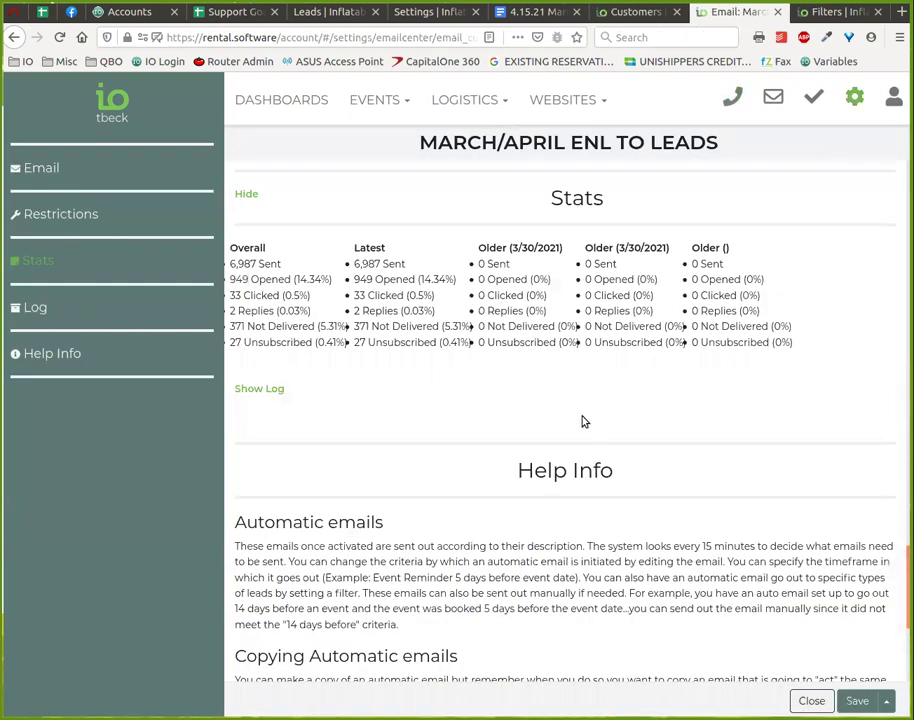
scroll(636, 364, up, 3)
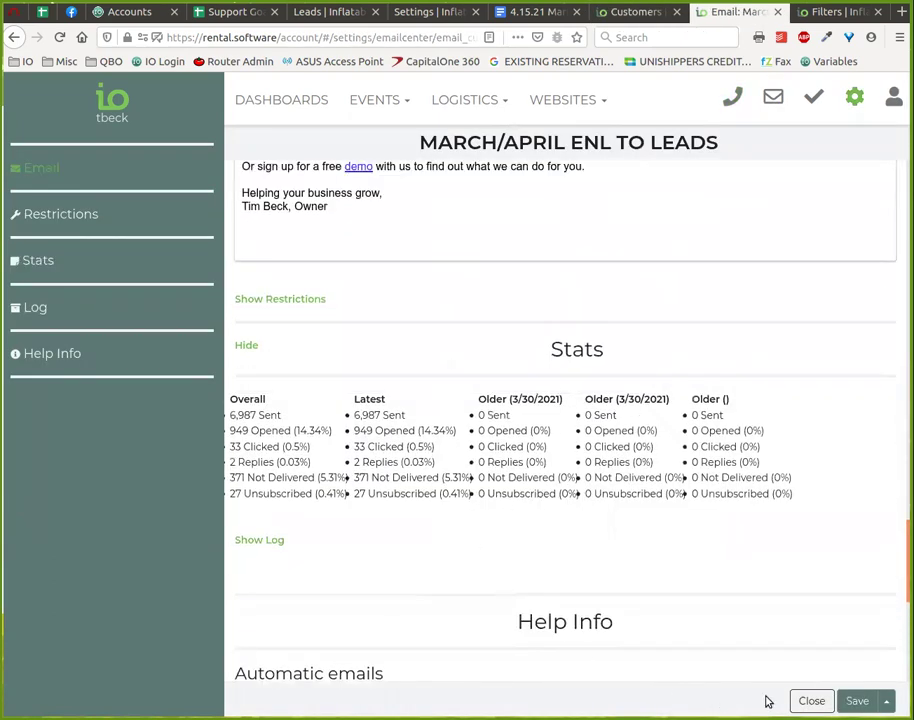
click(808, 701)
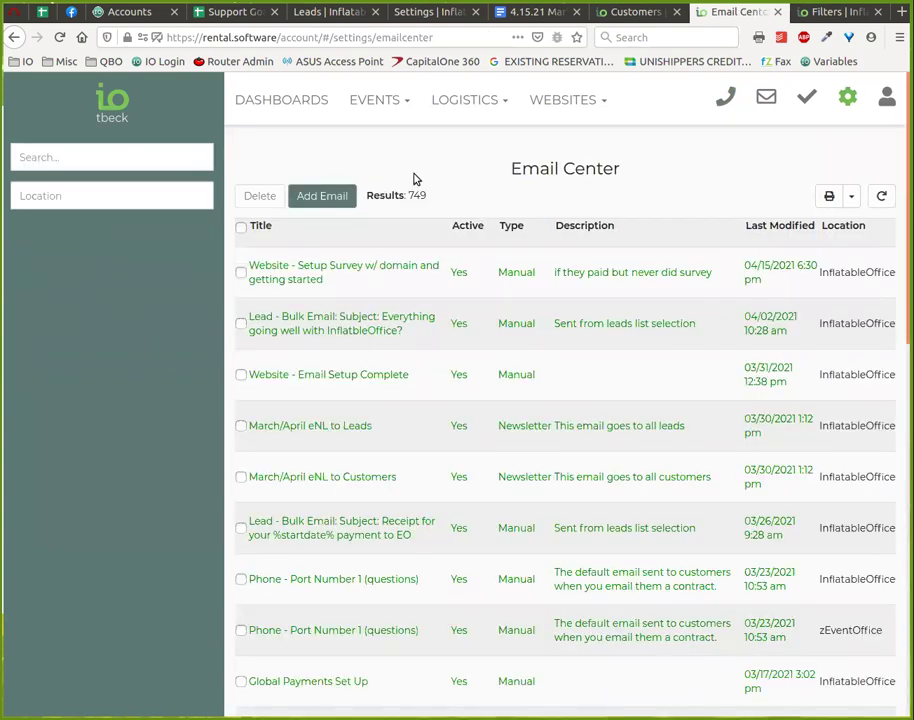
click(322, 197)
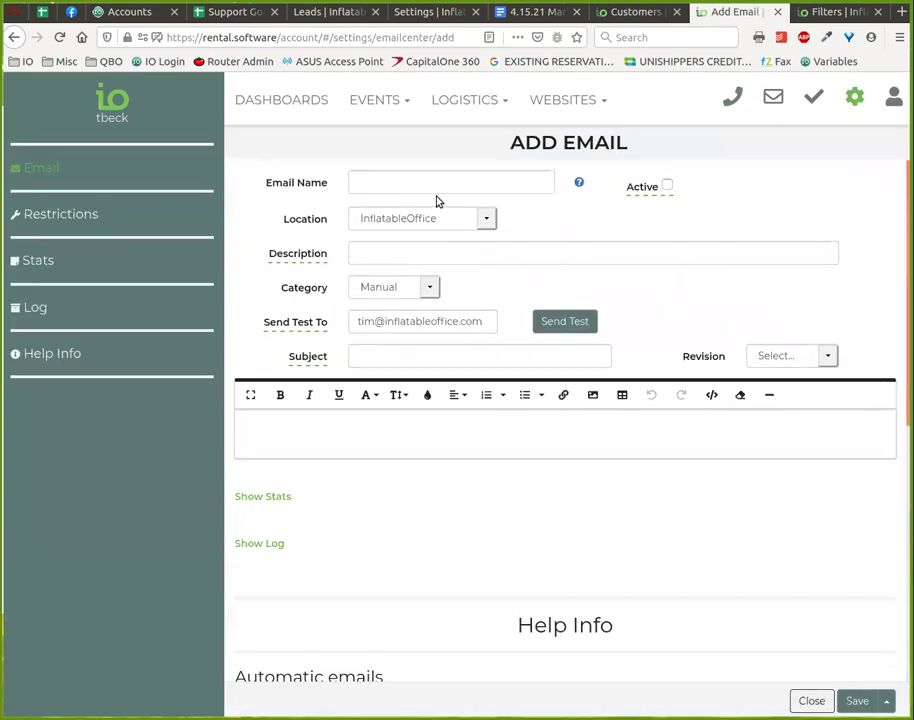
Name the new email "March/April eNL to Leads - No Engagement", copied from the saved filter's name, and set its category to Newsletter.
click(425, 182)
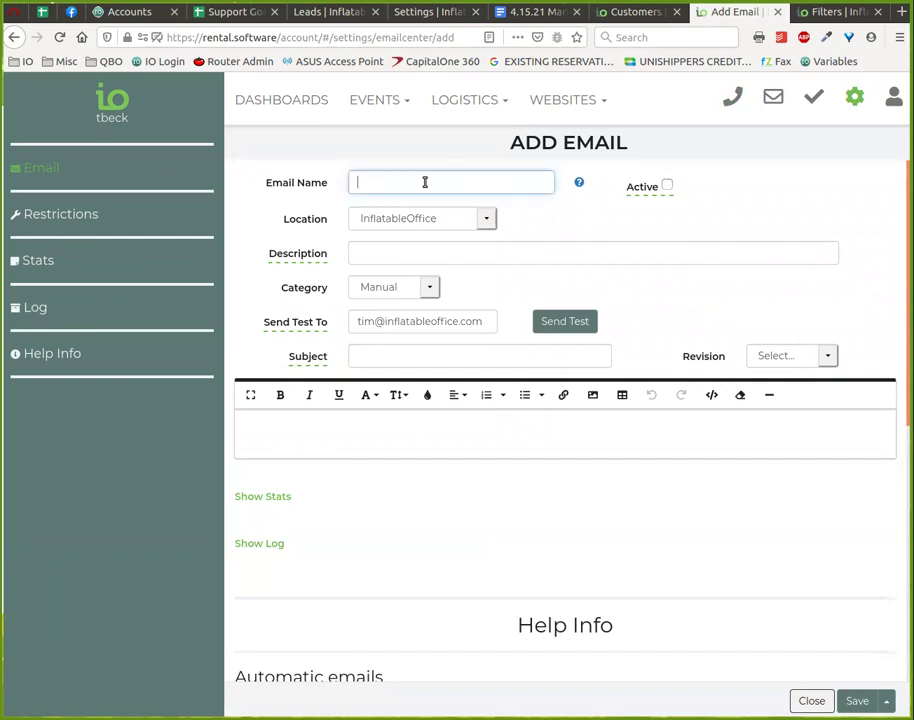
click(830, 12)
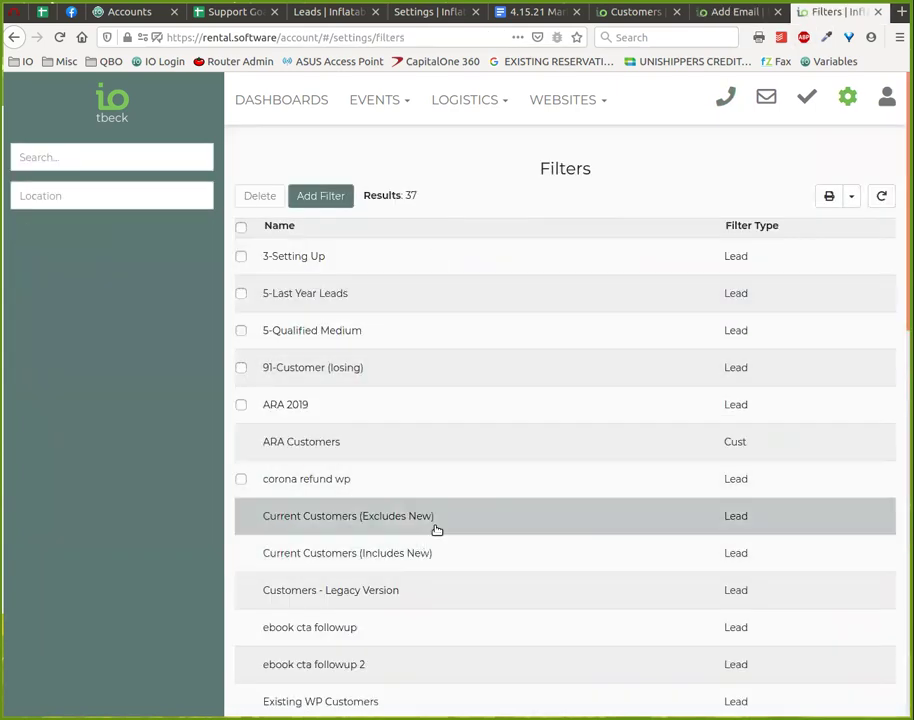
scroll(435, 526, down, 5)
click(380, 431)
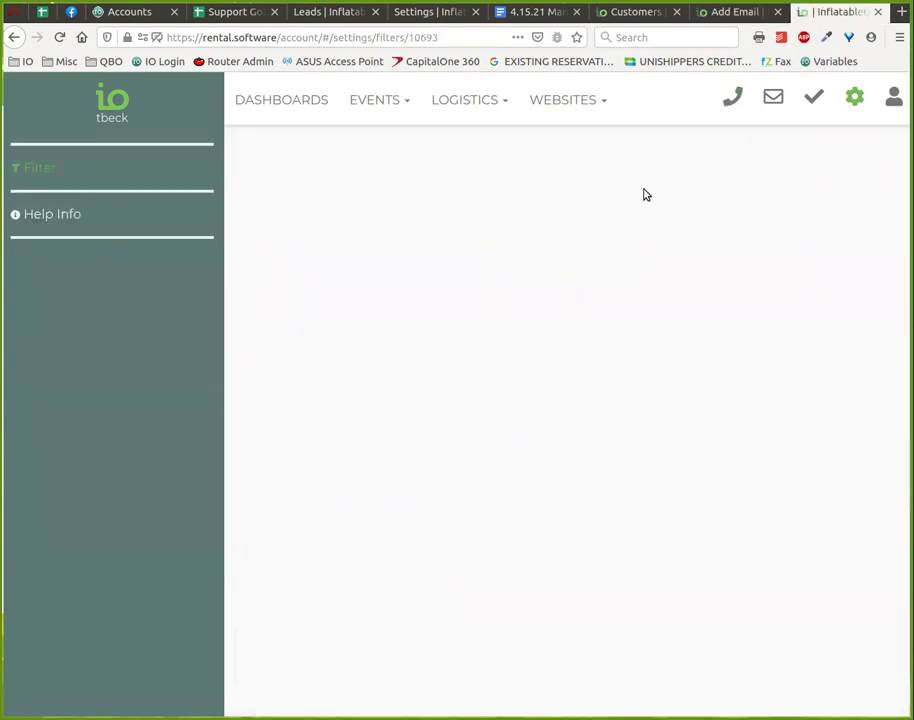
key(ctrl+a)
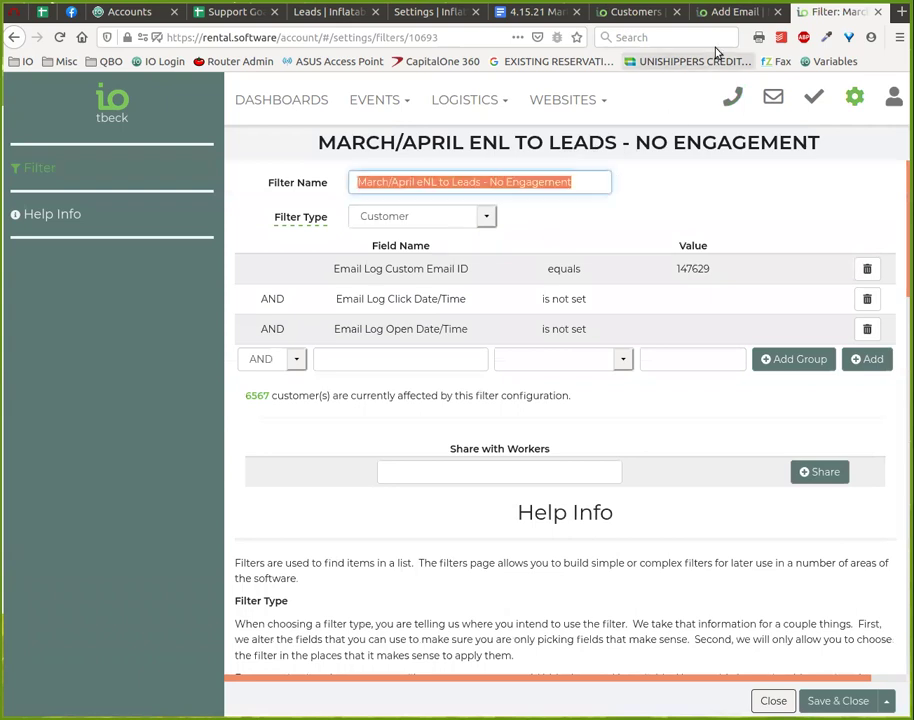
key(ctrl+c)
key(ctrl+shift+Tab)
key(ctrl+v)
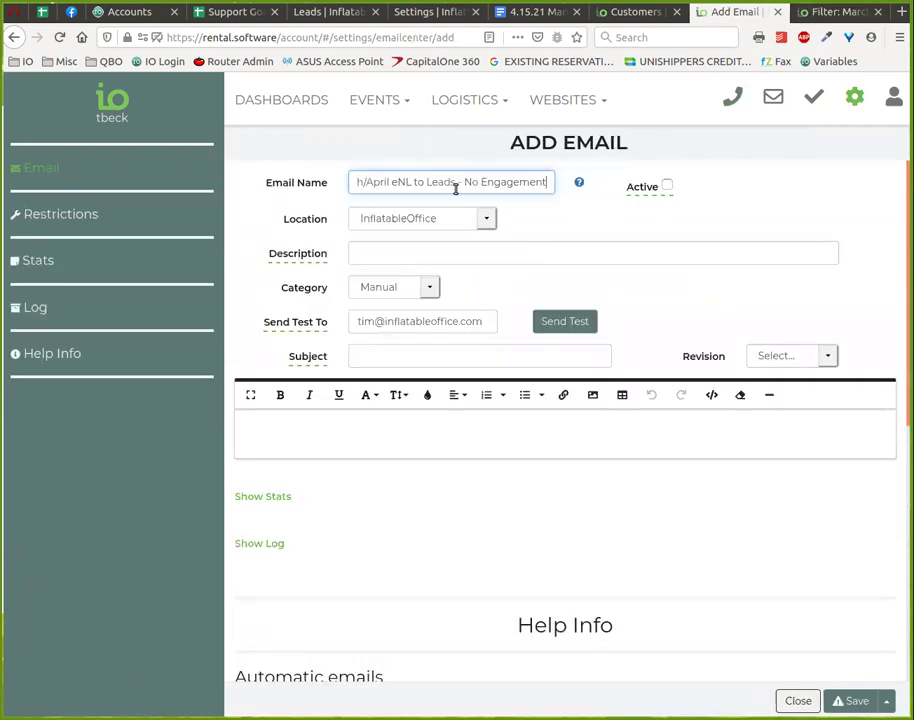
click(420, 292)
click(410, 308)
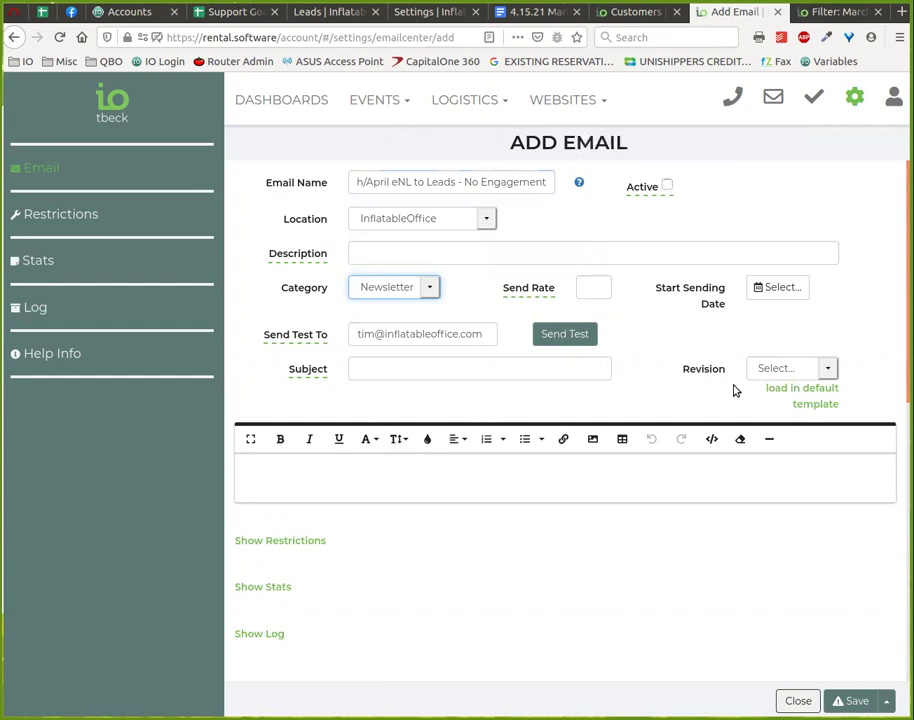
Add a Send To restriction to the new email using the customer filter "March/April eNL to Leads - No Engagement".
click(290, 541)
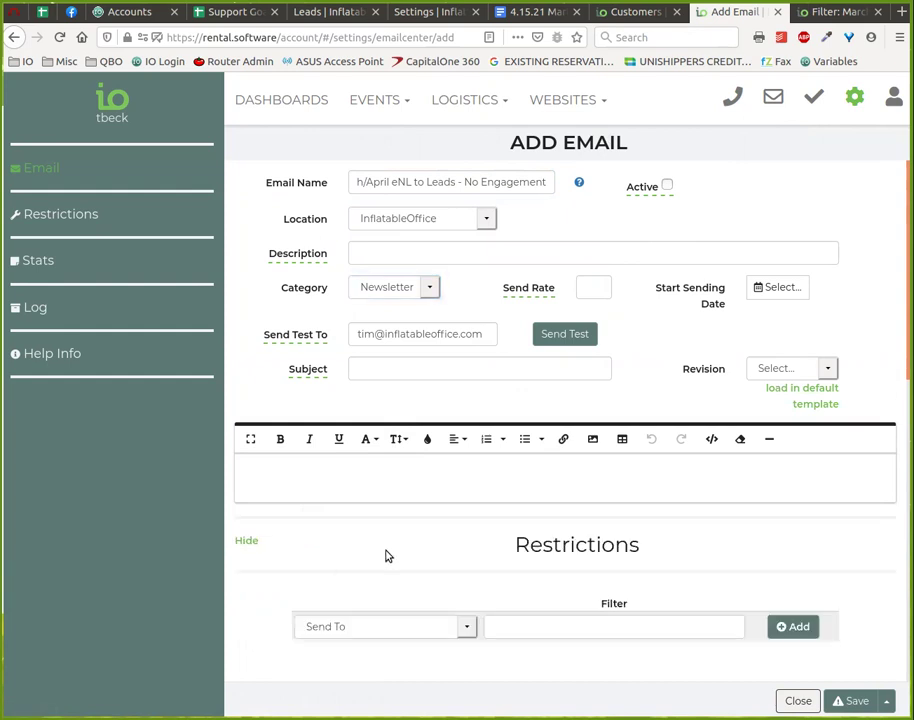
scroll(450, 540, down, 3)
click(573, 483)
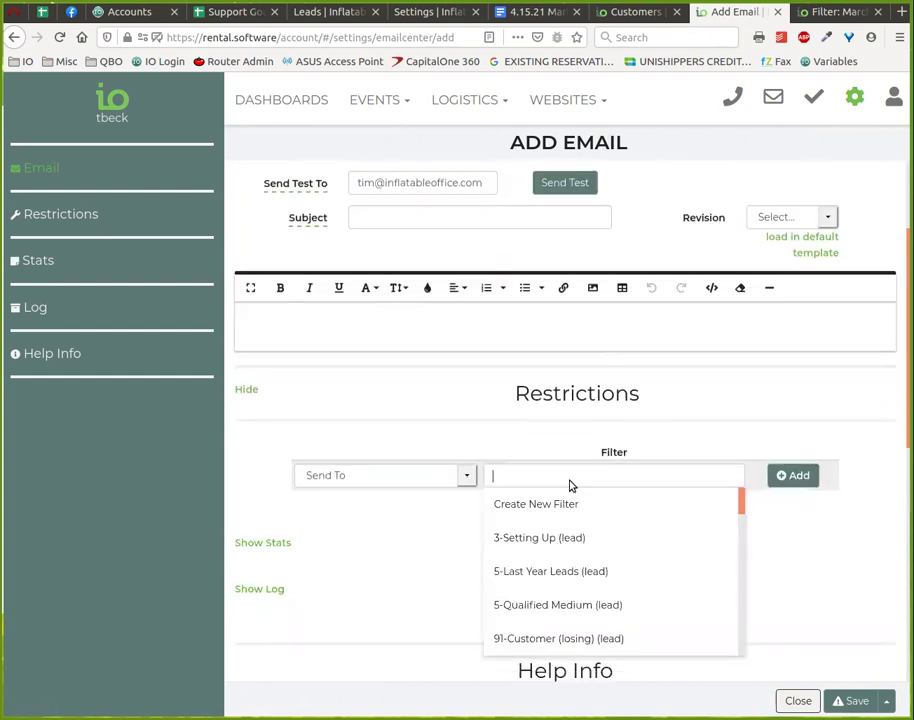
scroll(592, 535, down, 3)
scroll(592, 535, down, 6)
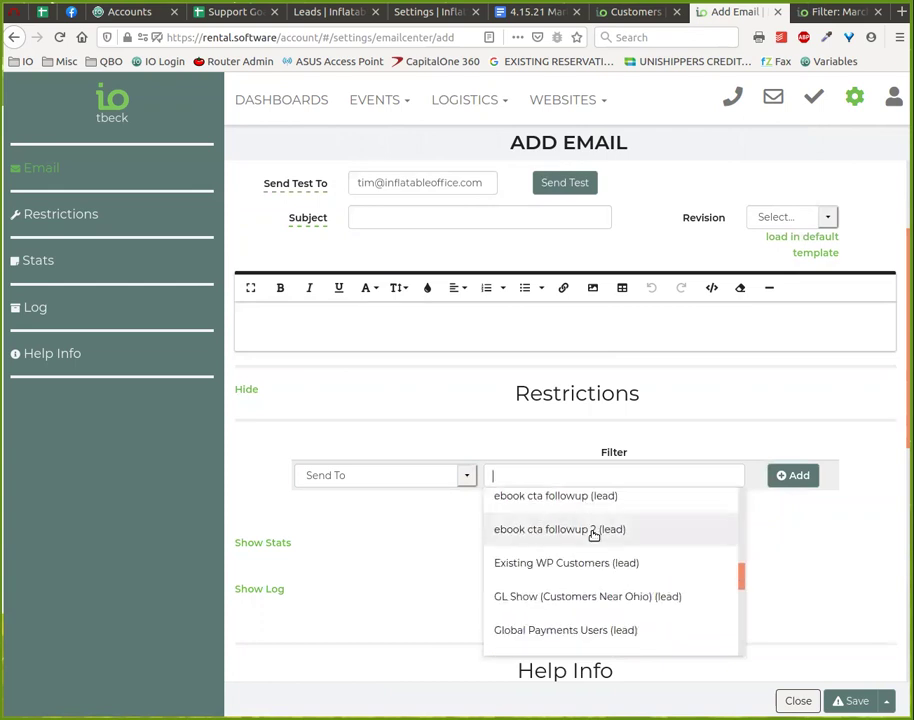
scroll(595, 537, down, 2)
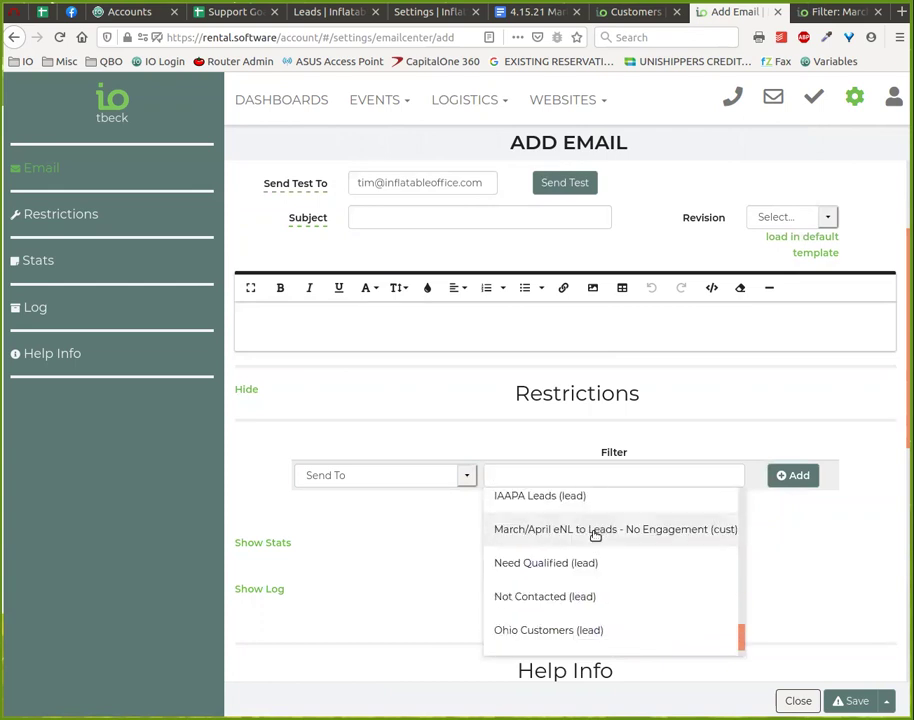
click(595, 535)
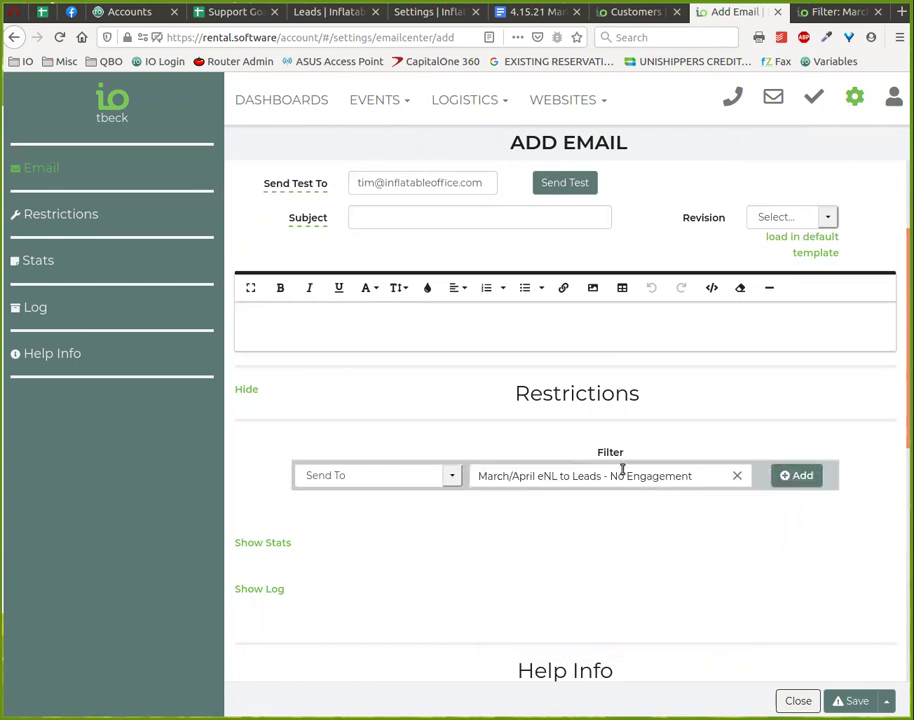
click(810, 475)
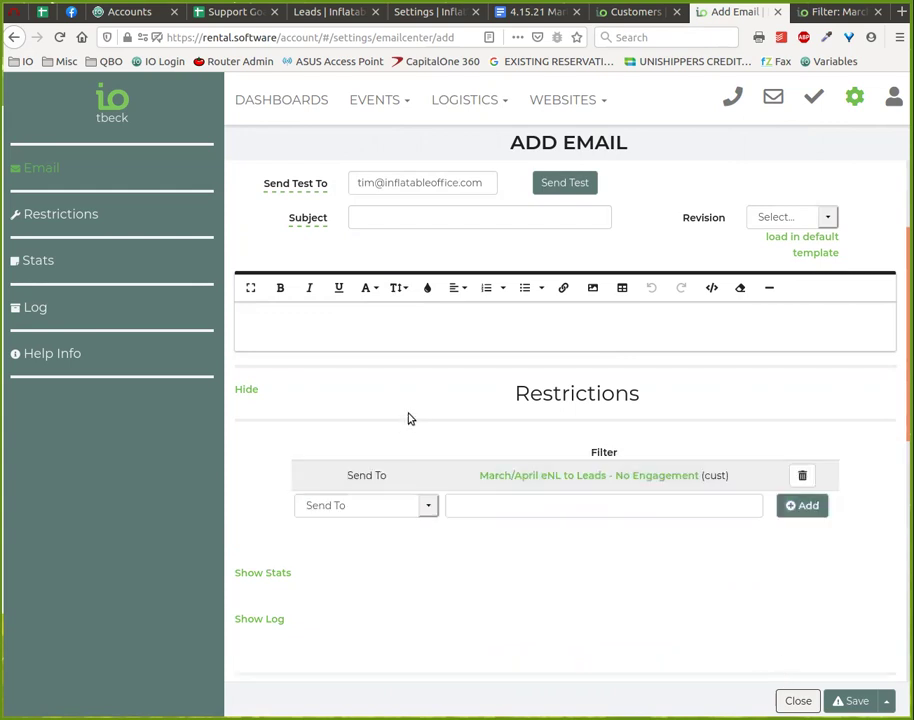
scroll(430, 410, up, 3)
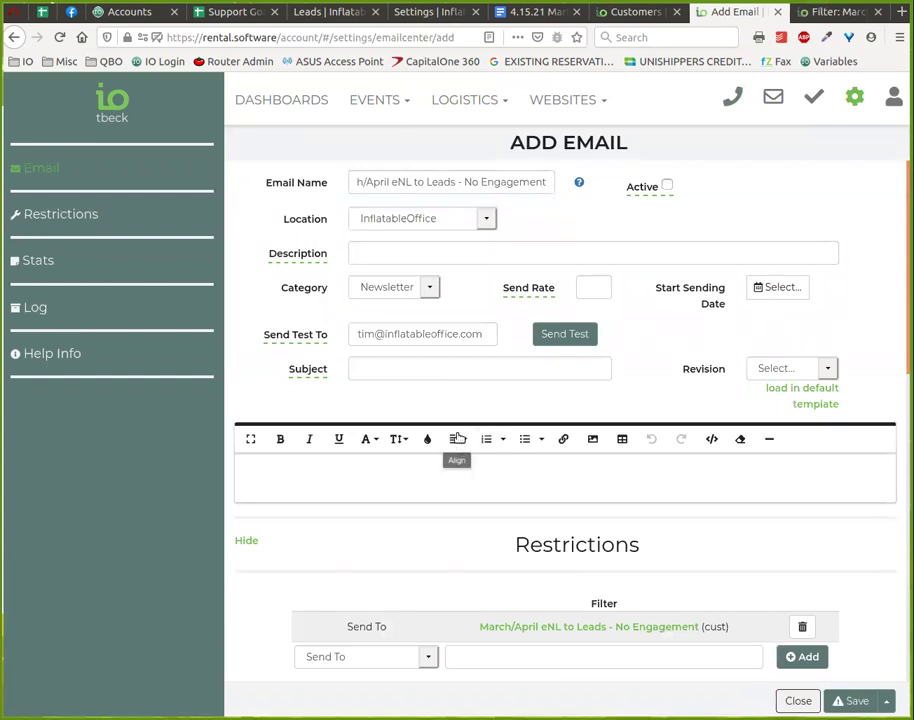
scroll(440, 408, down, 2)
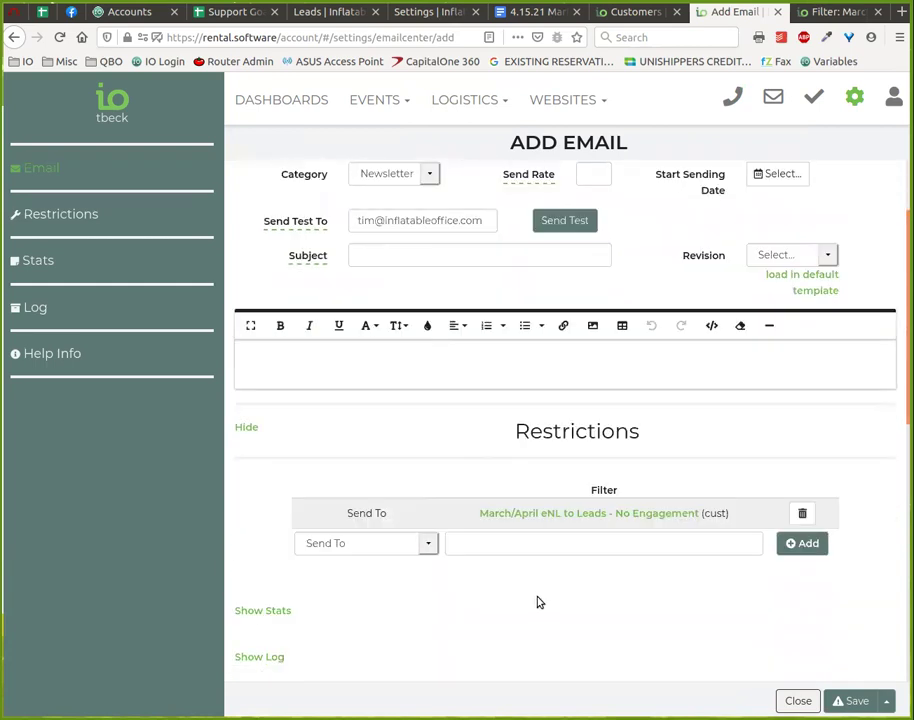